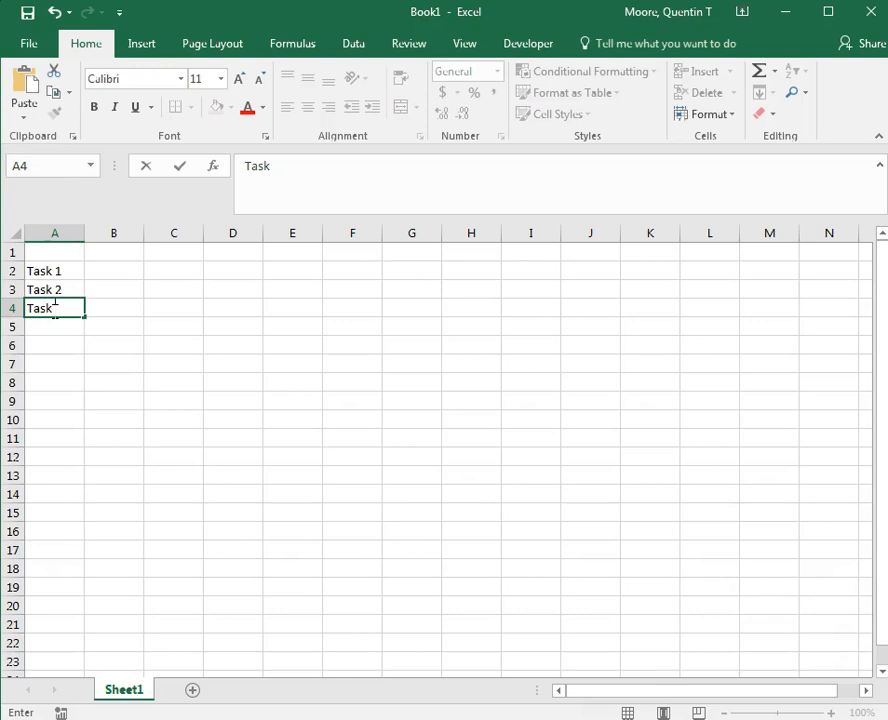
Step: Finish the Task 3 entry in A4 and extend the task series down to Task 10 in A11
{"action": "left_click", "coordinate": [91, 360]}
{"action": "left_click_drag", "start_coordinate": [65, 270], "coordinate": [65, 309]}
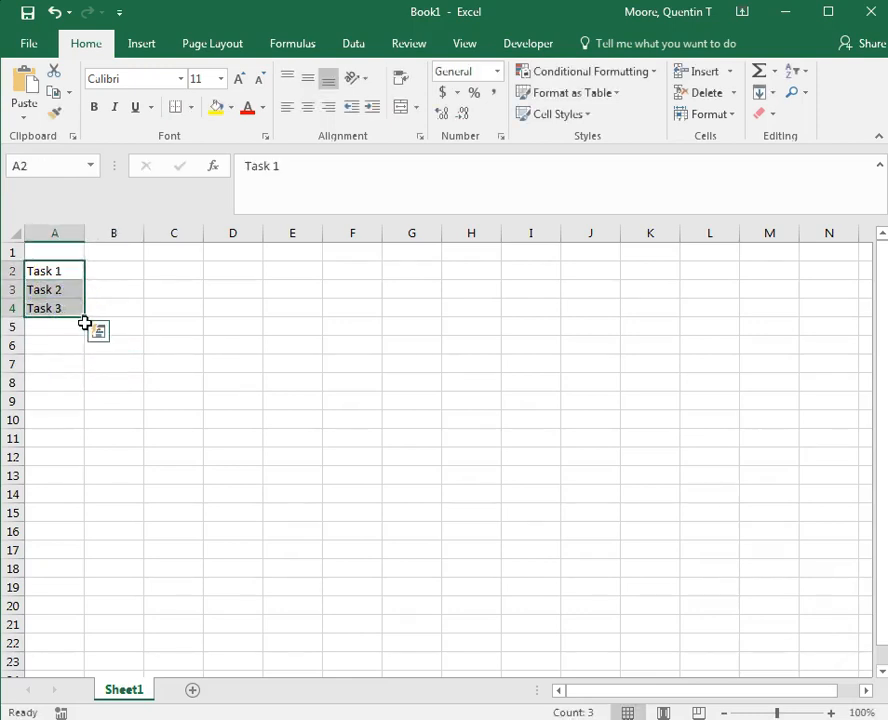
{"action": "left_click_drag", "start_coordinate": [85, 315], "coordinate": [79, 439]}
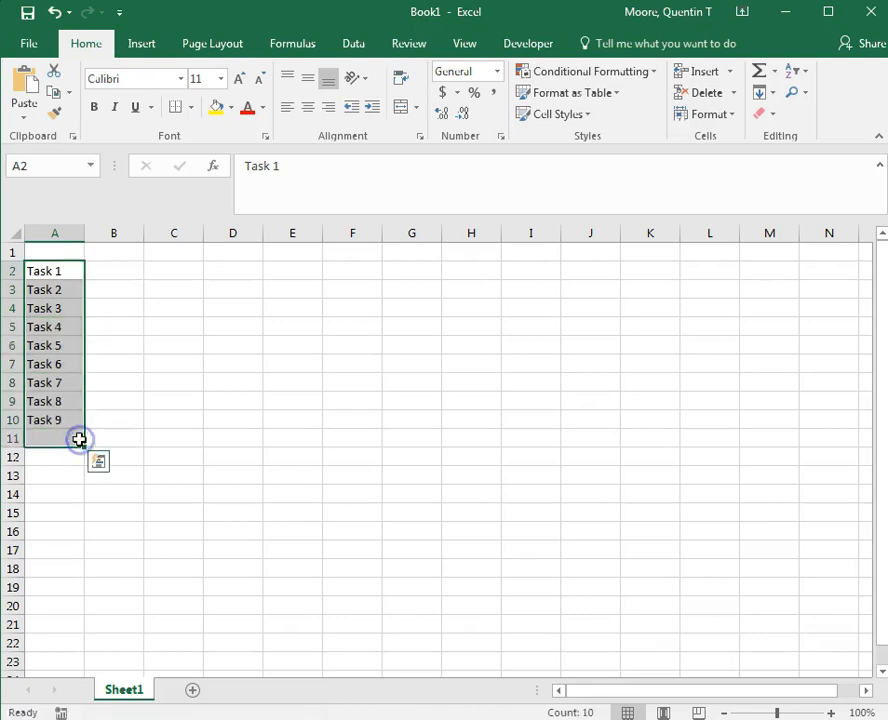
{"action": "left_click", "coordinate": [89, 524]}
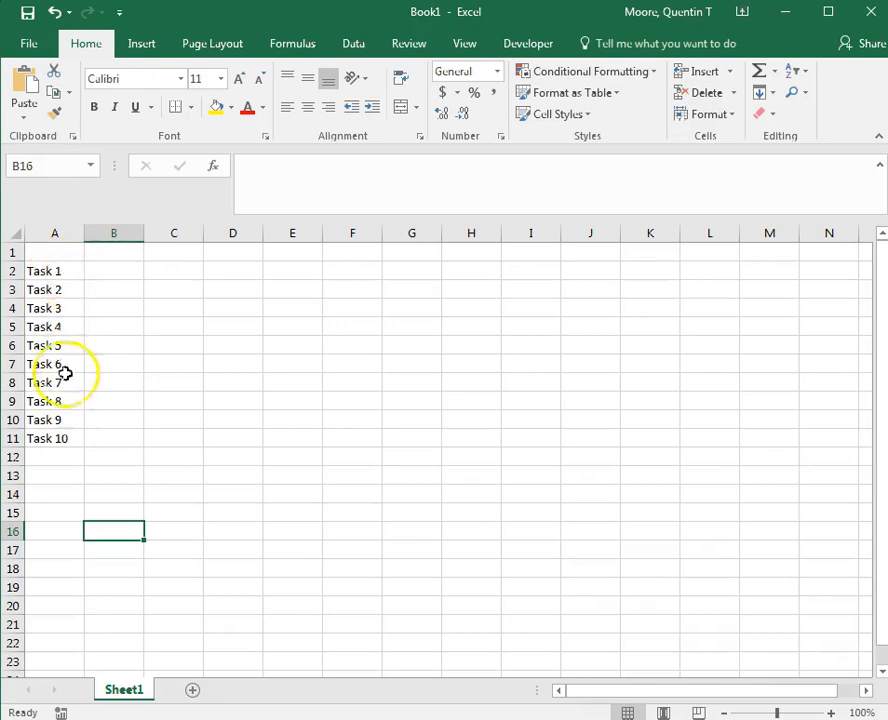
Step: Enter Week 1, Week 2 and Week 3 in B1:D1 and extend the series across to Week 13 in N1
{"action": "left_click", "coordinate": [95, 254]}
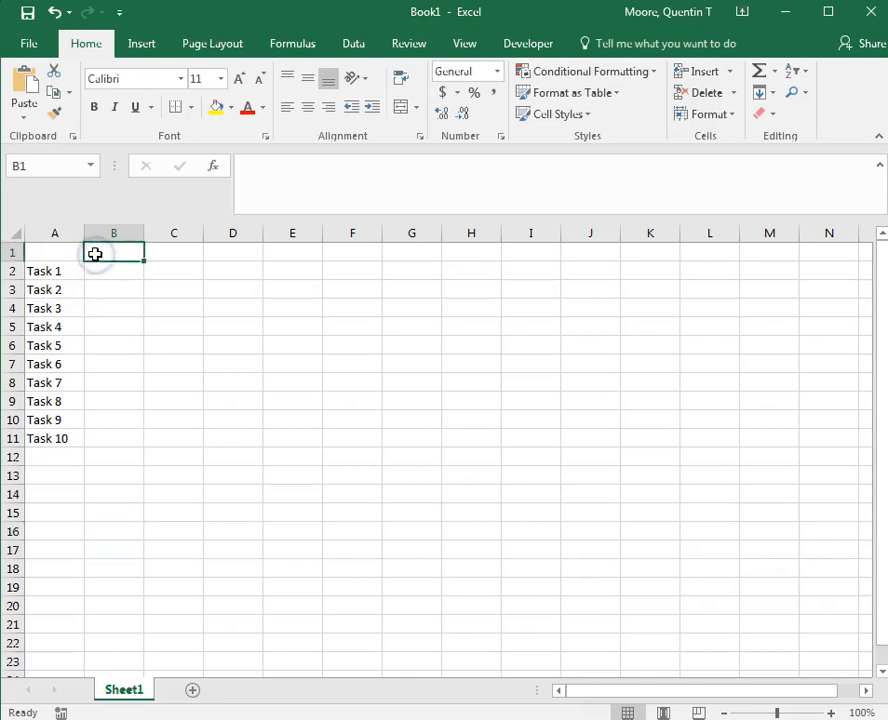
{"action": "type", "text": "Week 1"}
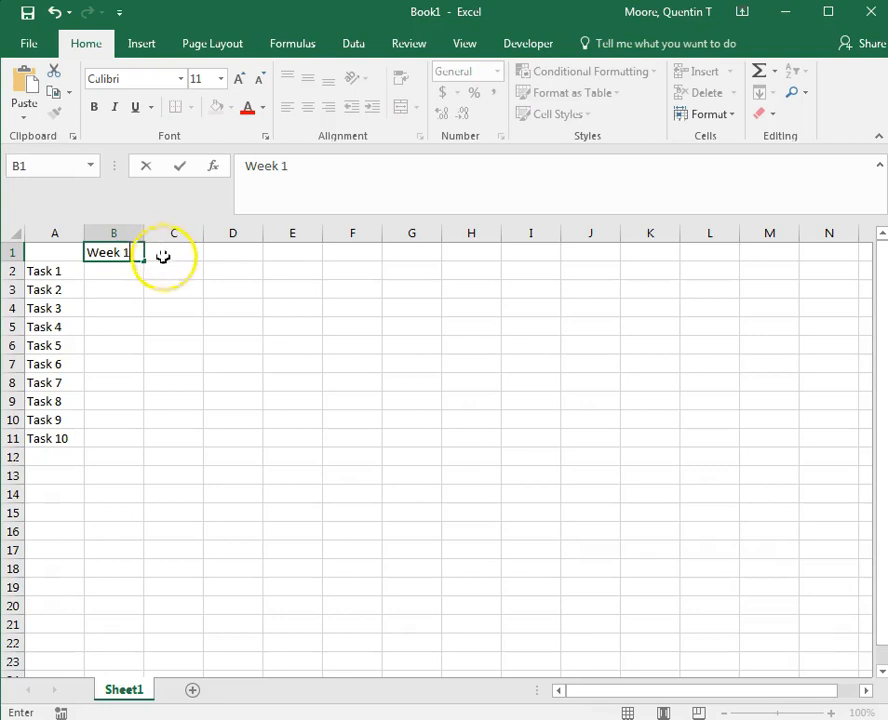
{"action": "left_click", "coordinate": [163, 257]}
{"action": "type", "text": "Week 2"}
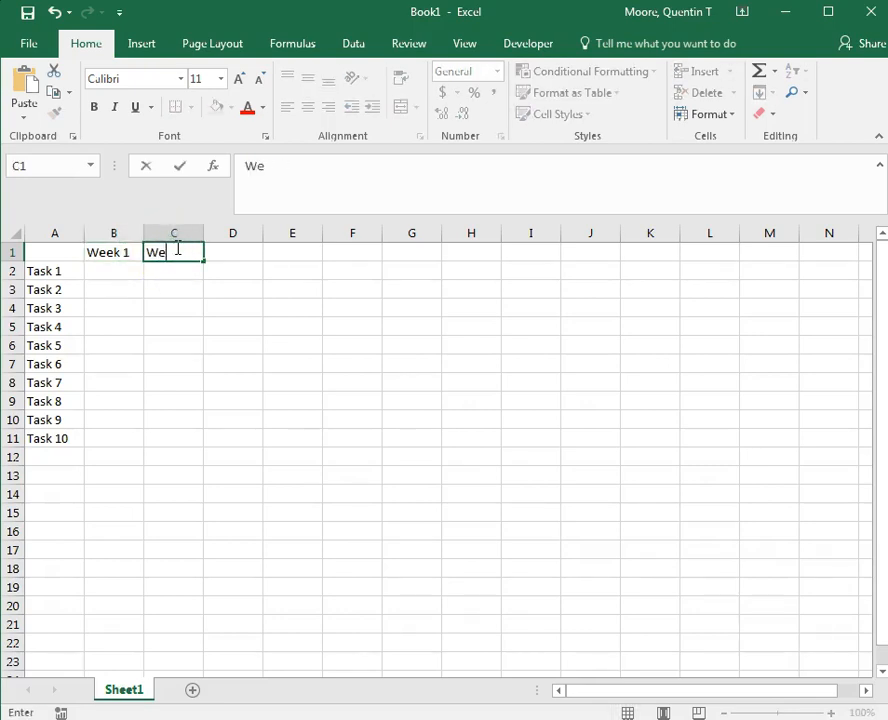
{"action": "left_click", "coordinate": [240, 255]}
{"action": "type", "text": "Wee"}
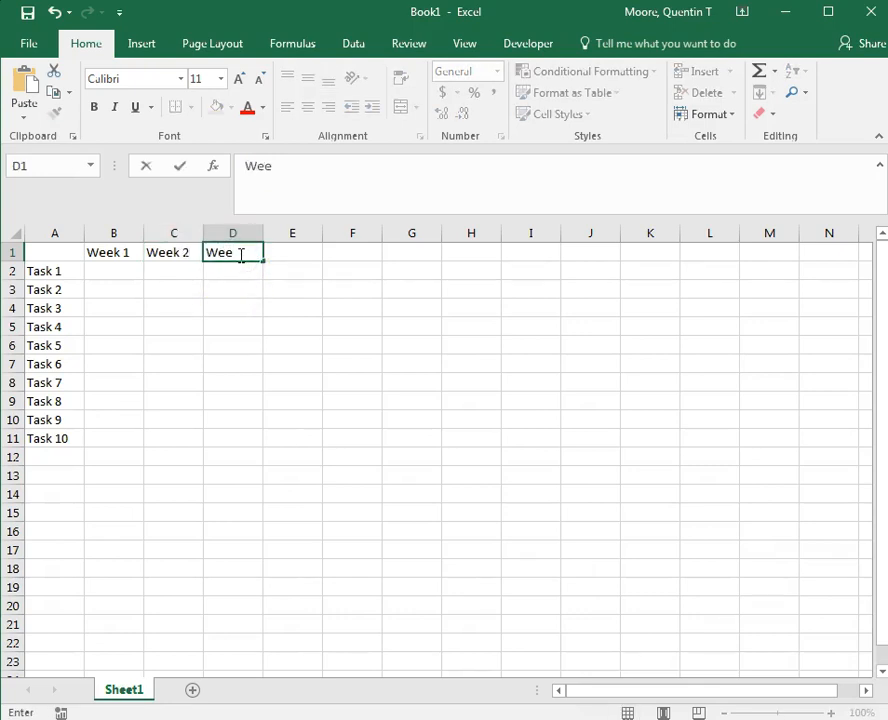
{"action": "type", "text": "k 3"}
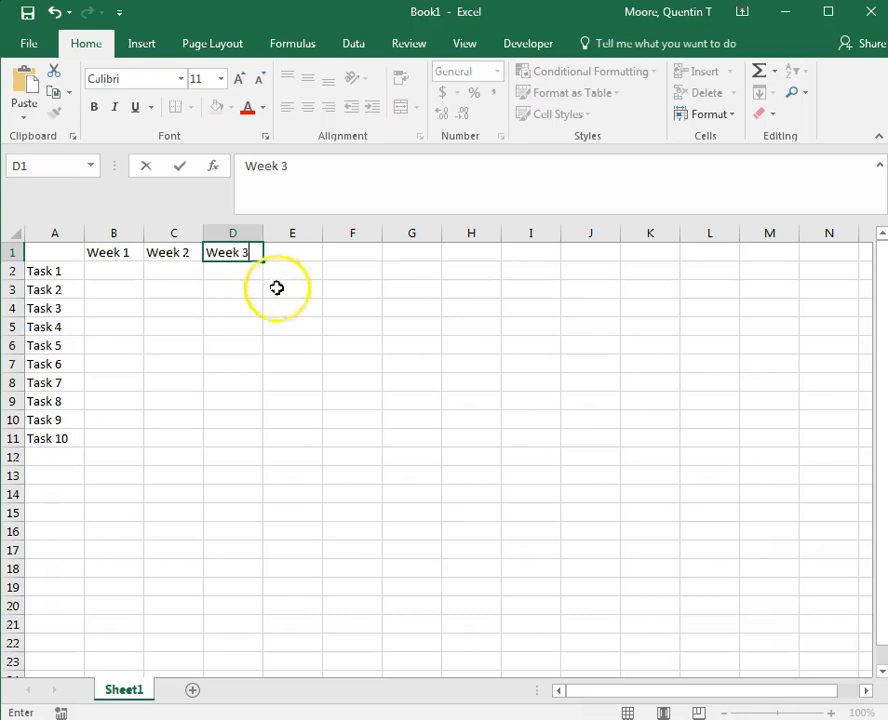
{"action": "left_click", "coordinate": [278, 289]}
{"action": "left_click_drag", "start_coordinate": [117, 250], "coordinate": [834, 246]}
{"action": "left_click", "coordinate": [654, 428]}
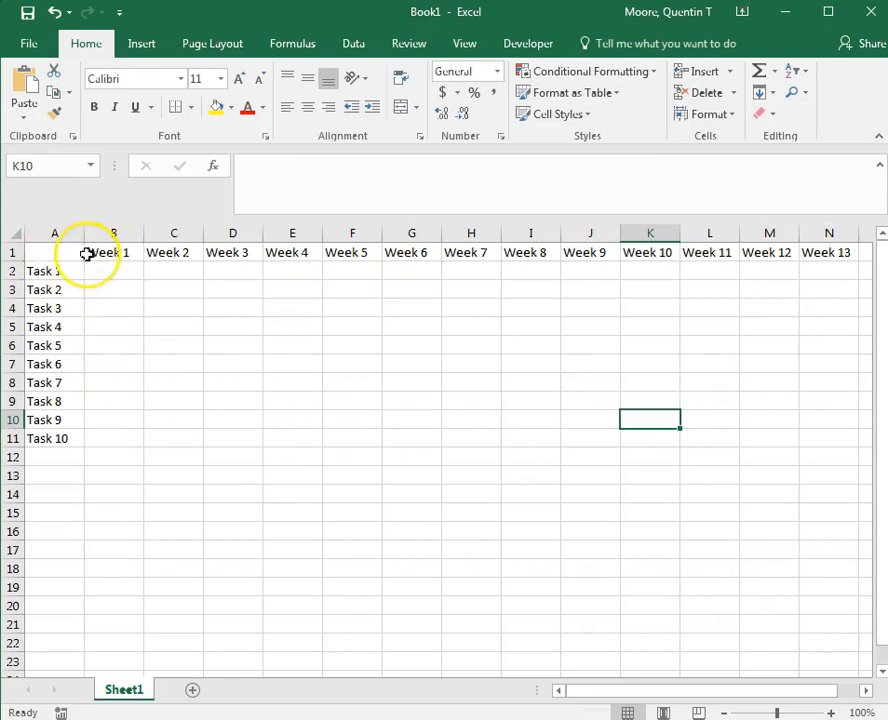
Step: Apply all borders to the schedule grid A1:N11
{"action": "left_click_drag", "start_coordinate": [63, 256], "coordinate": [818, 442]}
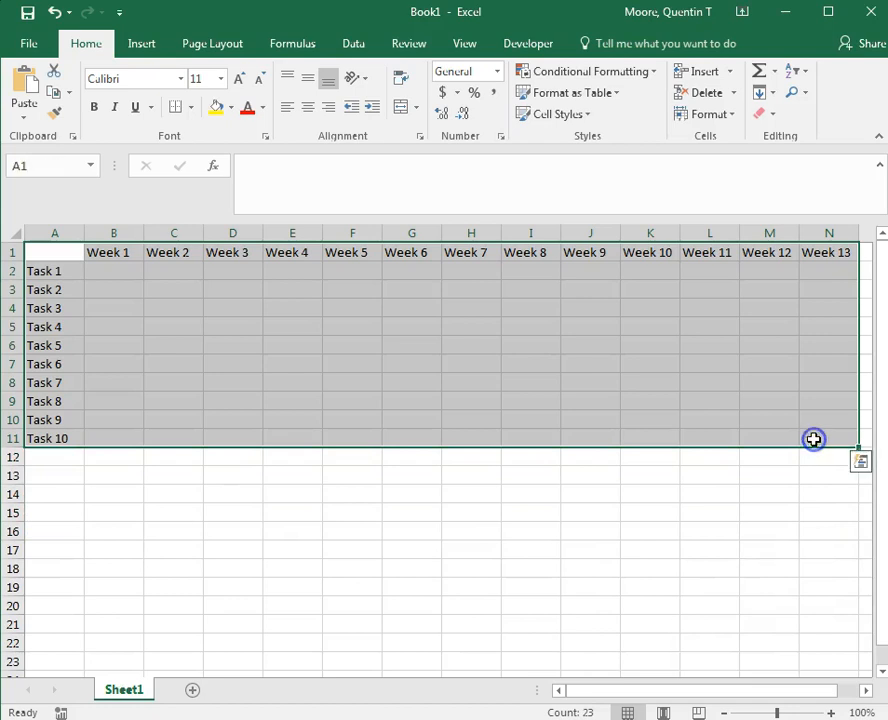
{"action": "left_click", "coordinate": [192, 113]}
{"action": "left_click", "coordinate": [174, 263]}
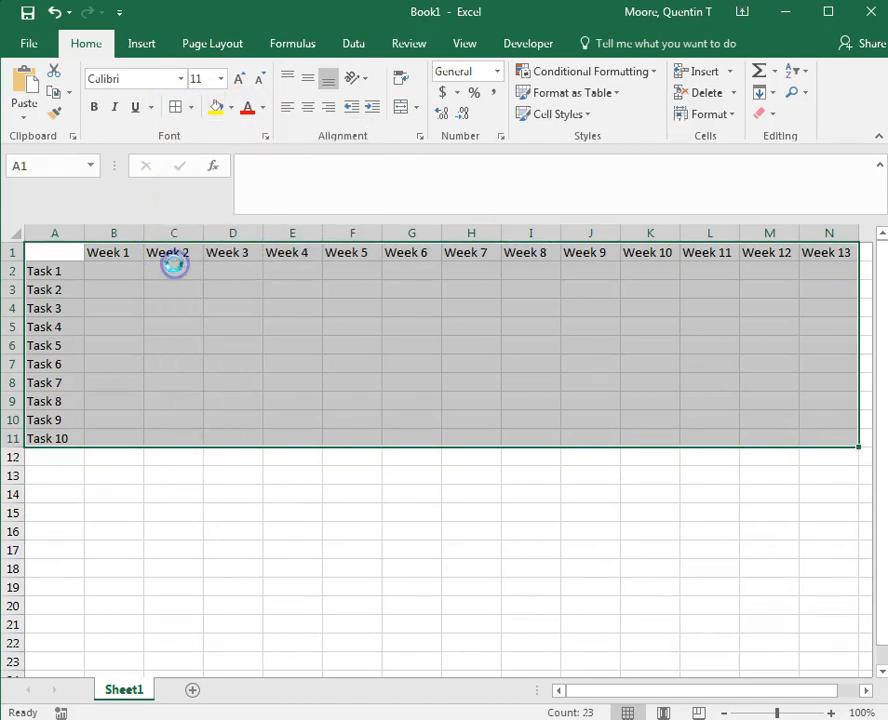
{"action": "left_click", "coordinate": [143, 512]}
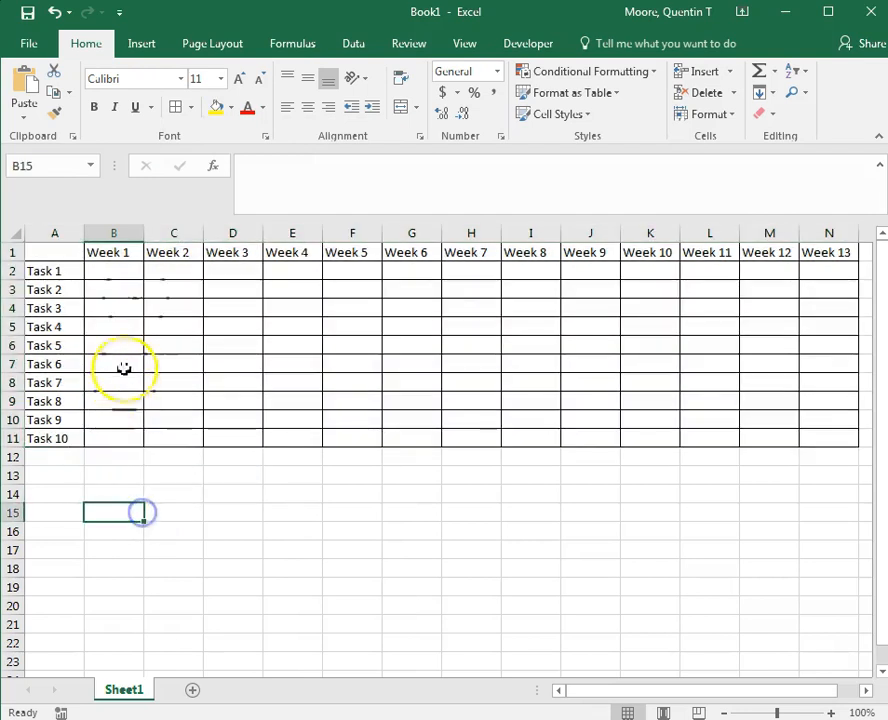
Step: Fill Task 1's cells for Week 1 and Week 2 (B2:C2) with yellow
{"action": "left_click_drag", "start_coordinate": [113, 272], "coordinate": [155, 272]}
{"action": "double_click", "coordinate": [123, 272]}
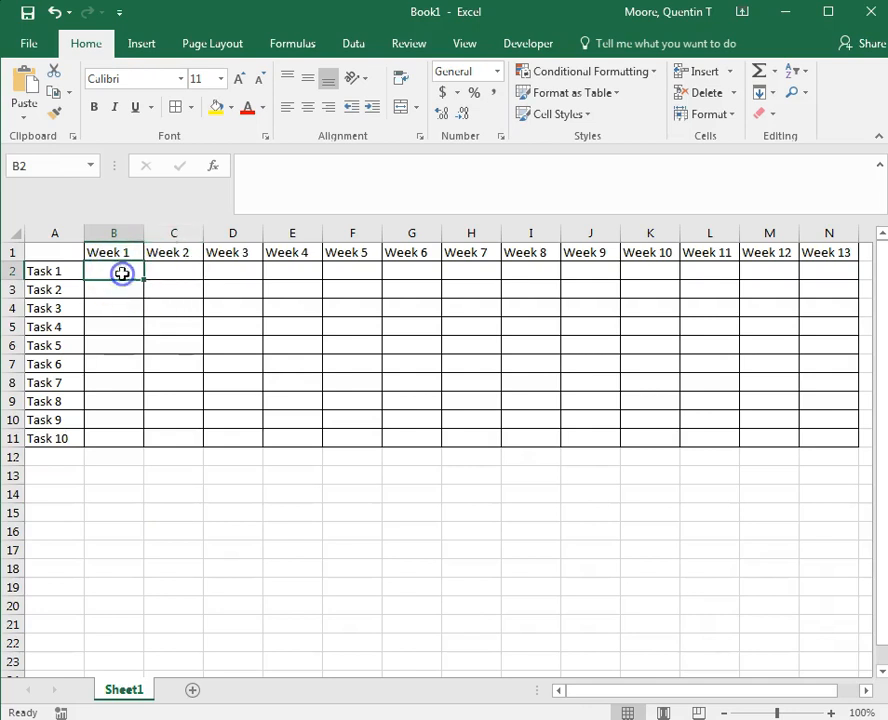
{"action": "left_click", "coordinate": [170, 292]}
{"action": "left_click_drag", "start_coordinate": [124, 273], "coordinate": [178, 270]}
{"action": "left_click", "coordinate": [218, 108]}
{"action": "left_click", "coordinate": [206, 351]}
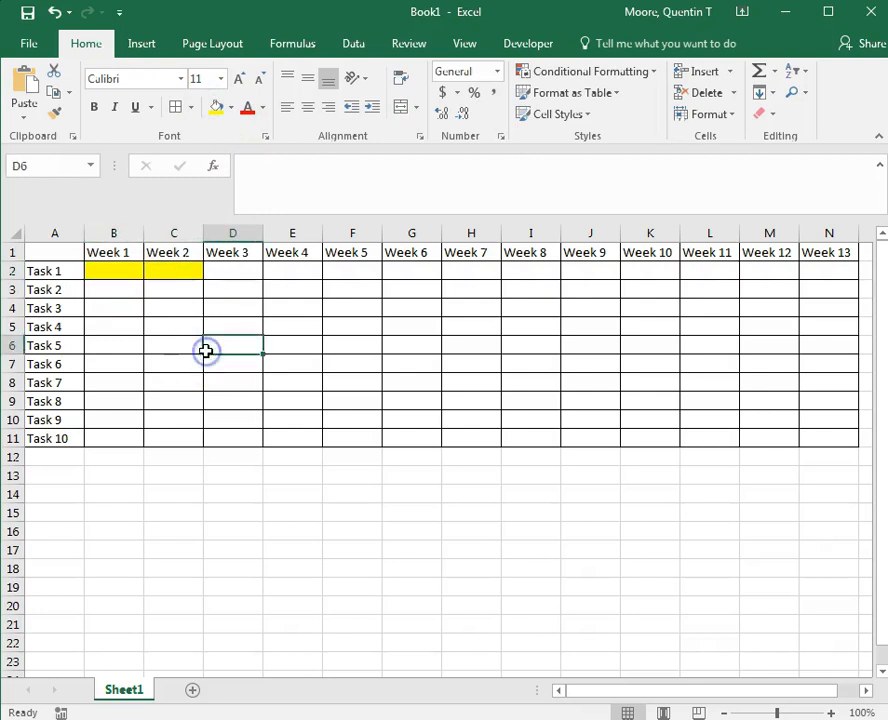
Step: Fill the Task 1 to Task 5 labels in A2:A6 with yellow
{"action": "left_click_drag", "start_coordinate": [58, 274], "coordinate": [53, 341]}
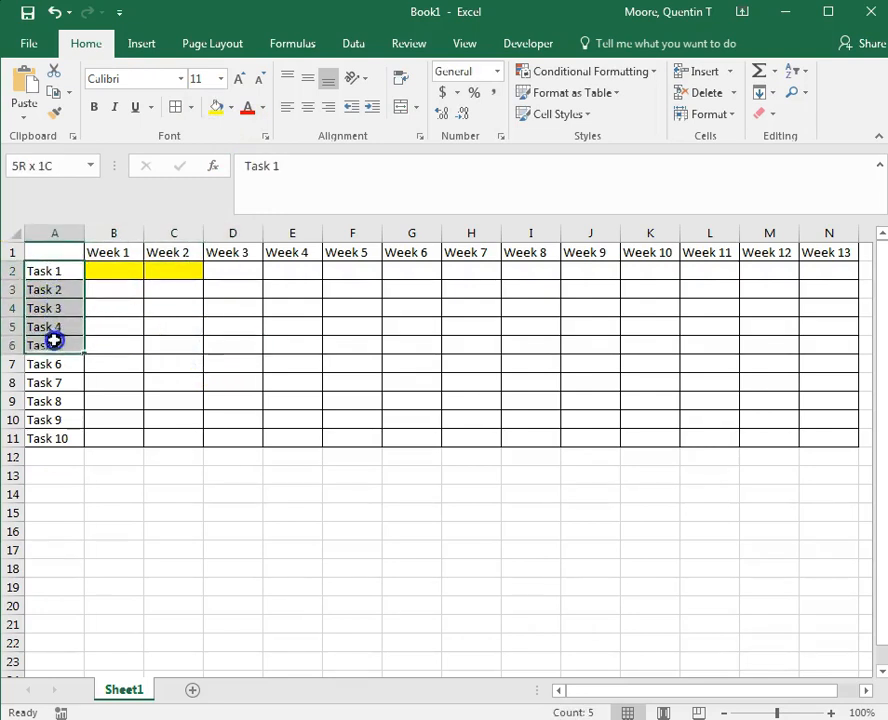
{"action": "left_click", "coordinate": [217, 108]}
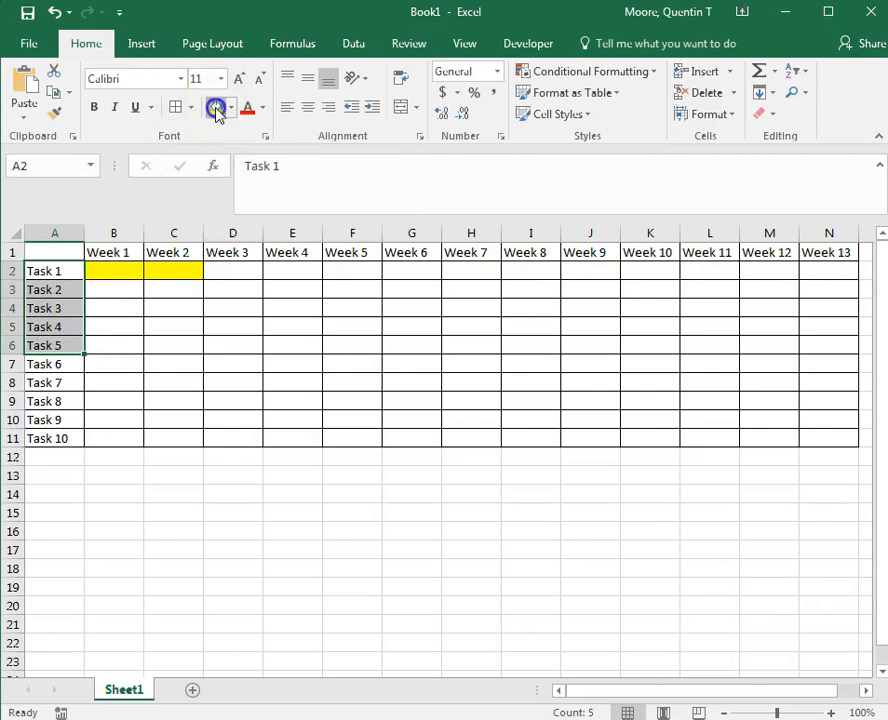
{"action": "left_click", "coordinate": [117, 421]}
Step: Fill Task 2's Week 3 cell (D3) and Task 3's Week 3 and Week 4 cells (D4:E4) with yellow
{"action": "left_click_drag", "start_coordinate": [208, 293], "coordinate": [248, 291]}
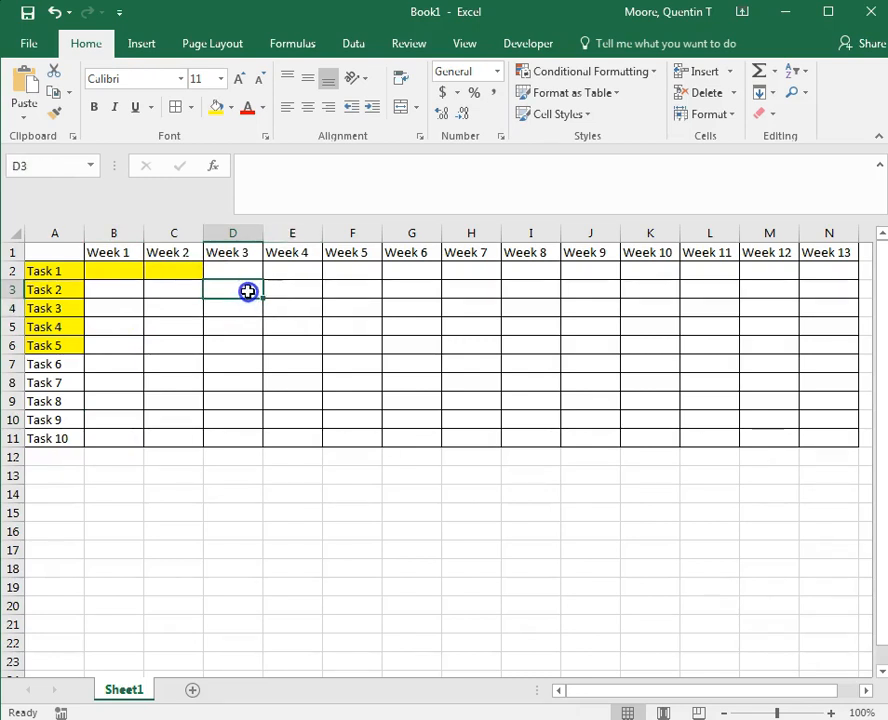
{"action": "left_click", "coordinate": [216, 107]}
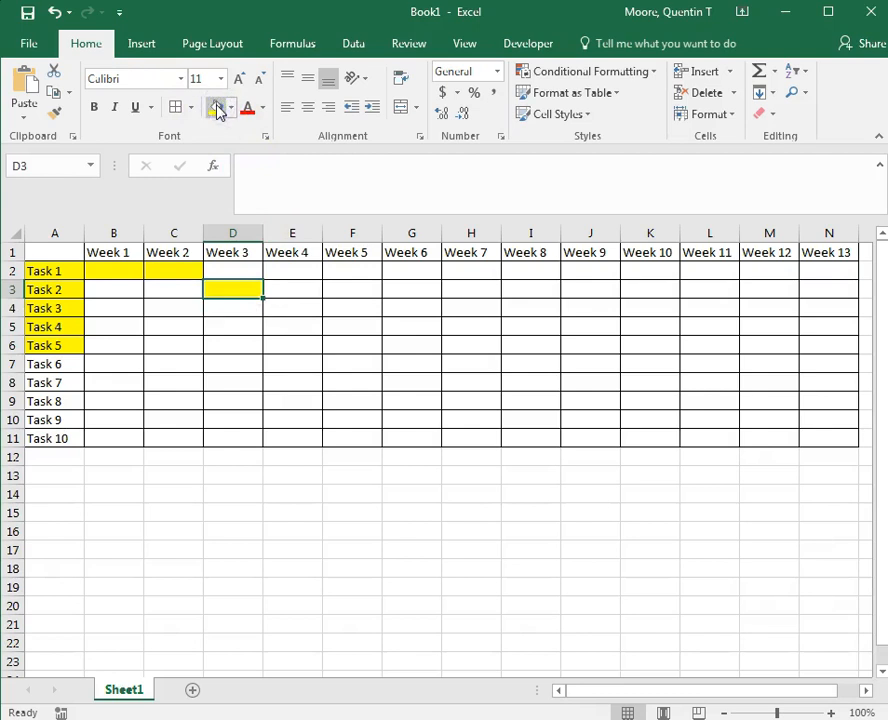
{"action": "left_click", "coordinate": [232, 307]}
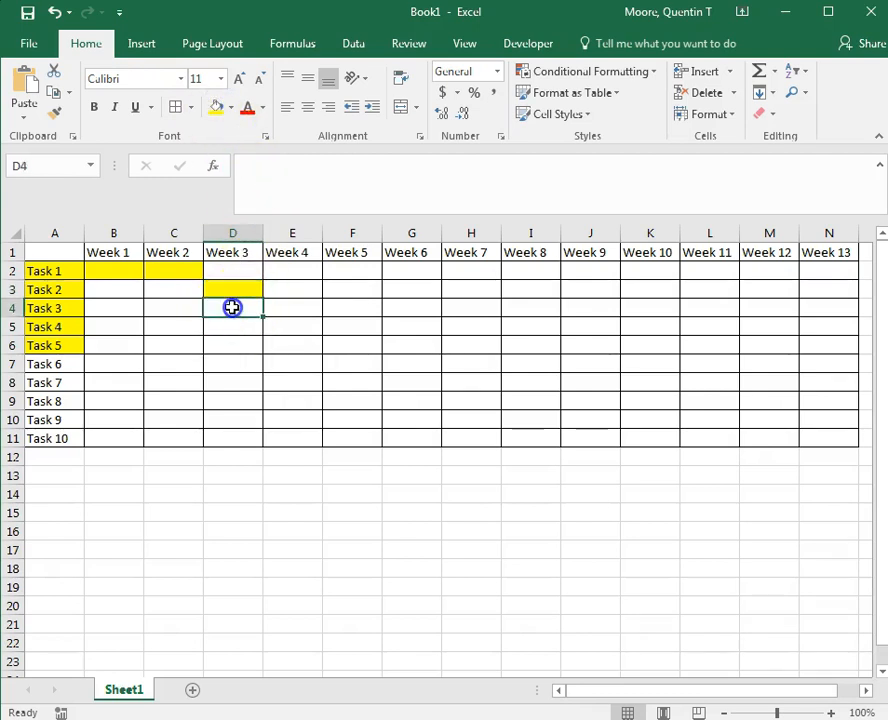
{"action": "left_click_drag", "start_coordinate": [246, 307], "coordinate": [297, 307]}
{"action": "left_click", "coordinate": [218, 108]}
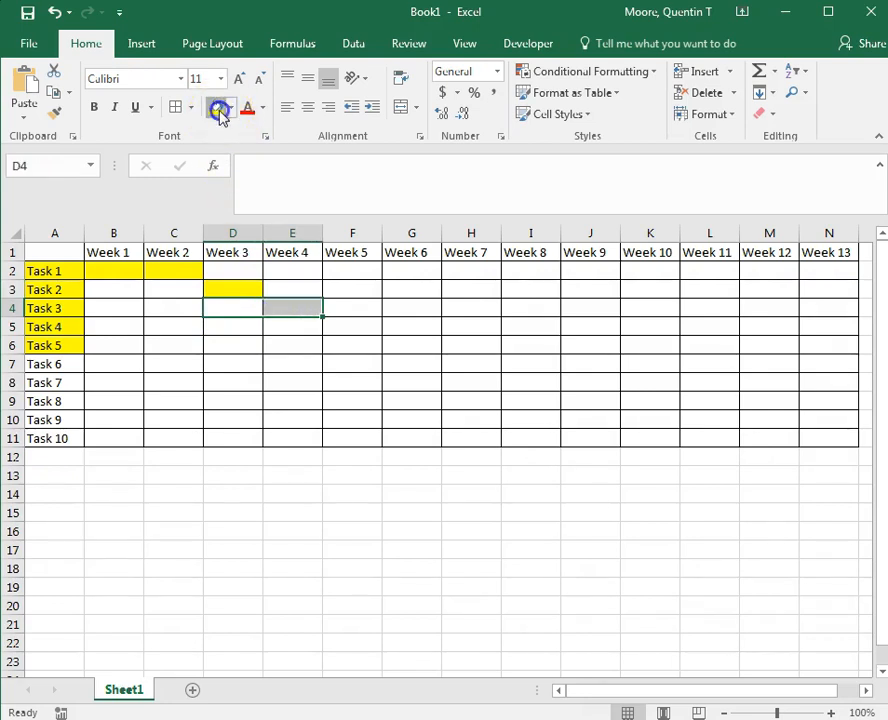
{"action": "left_click", "coordinate": [300, 333]}
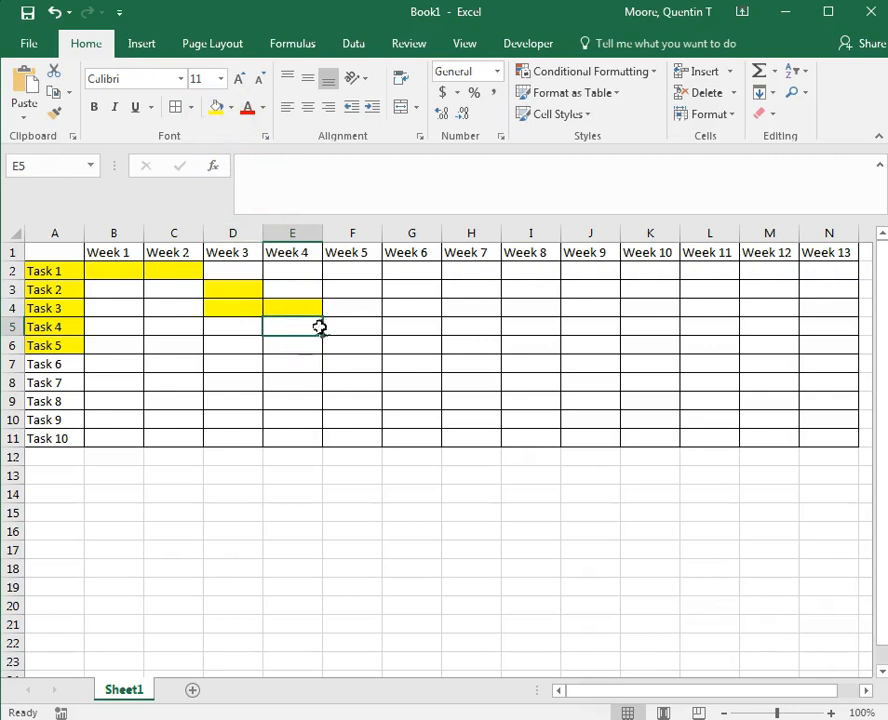
Step: Fill Task 4's cells for Week 5 and Week 6 (F5:G5) with yellow
{"action": "left_click", "coordinate": [340, 327]}
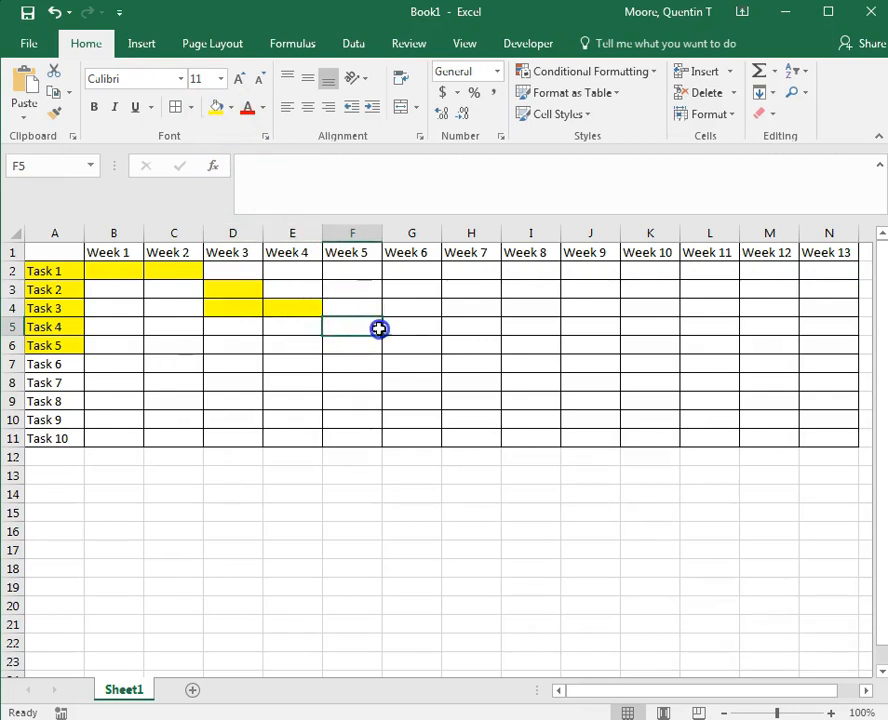
{"action": "left_click_drag", "start_coordinate": [379, 328], "coordinate": [389, 328]}
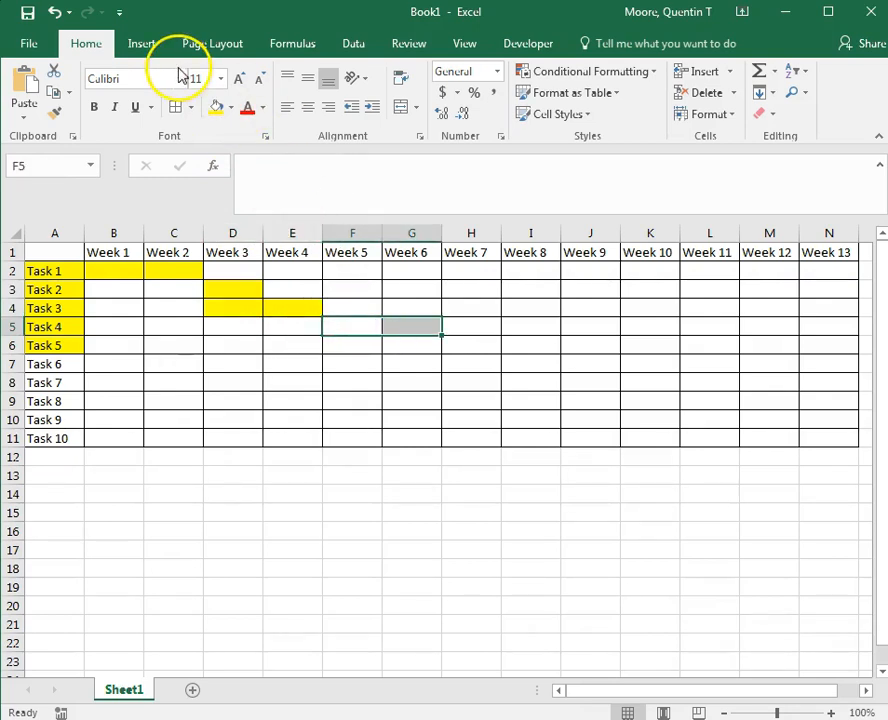
{"action": "left_click", "coordinate": [216, 108]}
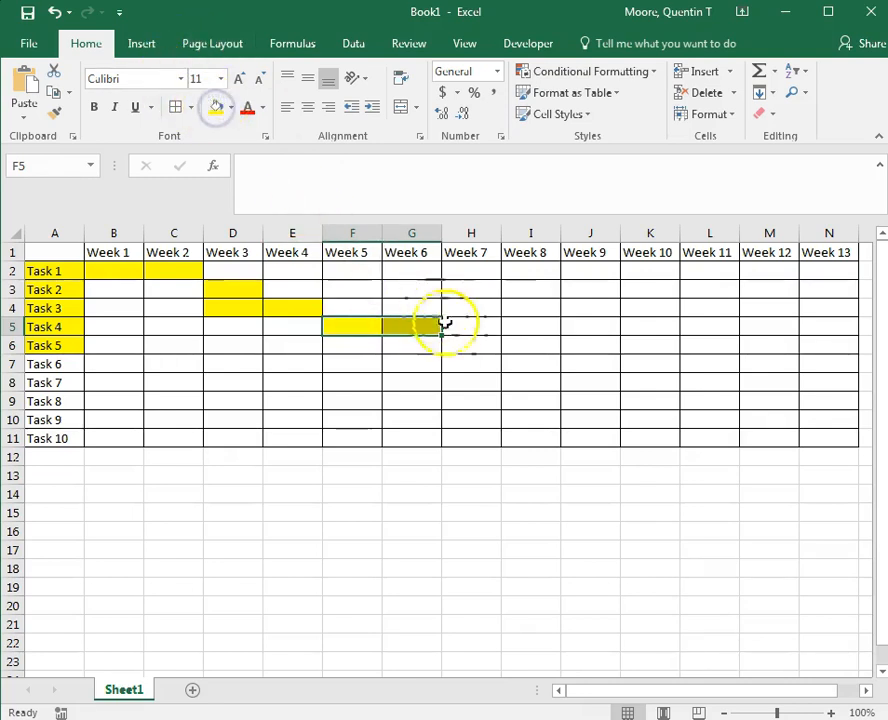
{"action": "left_click", "coordinate": [475, 357]}
Step: Fill Task 5's cells for Week 9 through Week 11 (J6:L6) with yellow
{"action": "left_click", "coordinate": [482, 345]}
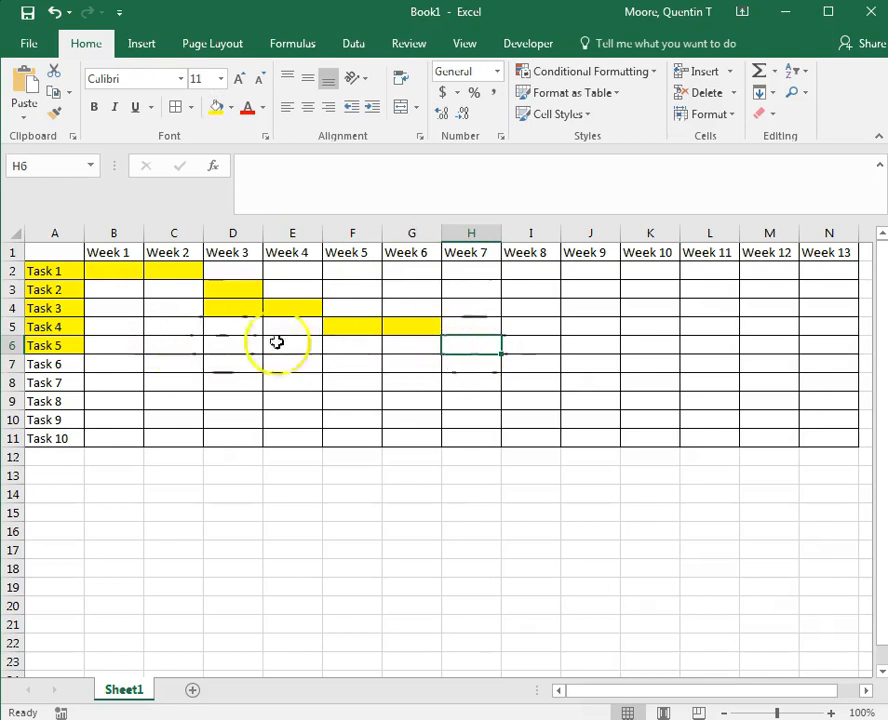
{"action": "left_click_drag", "start_coordinate": [591, 343], "coordinate": [702, 345]}
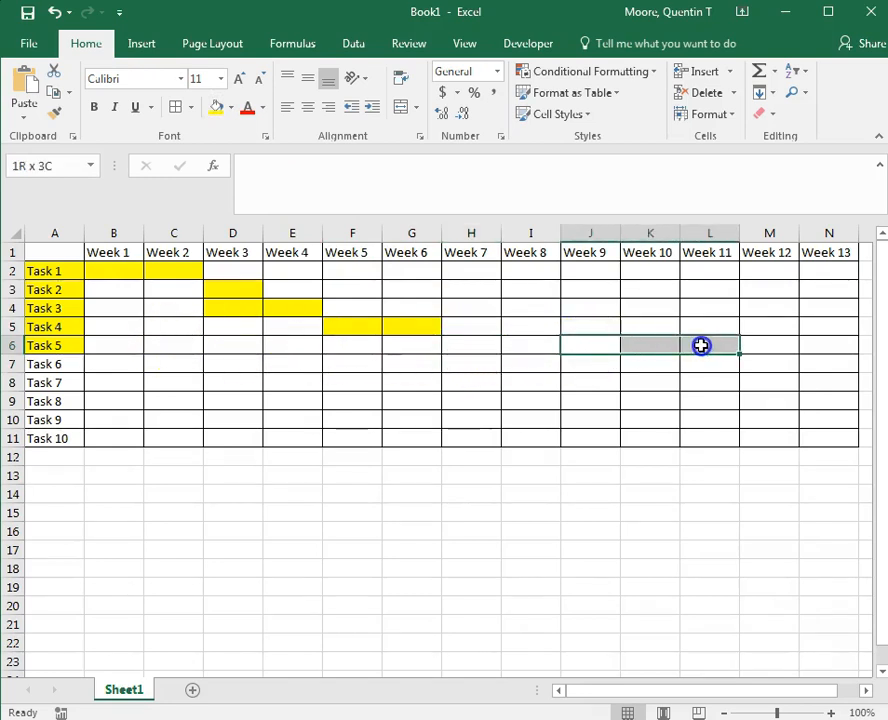
{"action": "left_click", "coordinate": [216, 106]}
{"action": "left_click", "coordinate": [670, 416]}
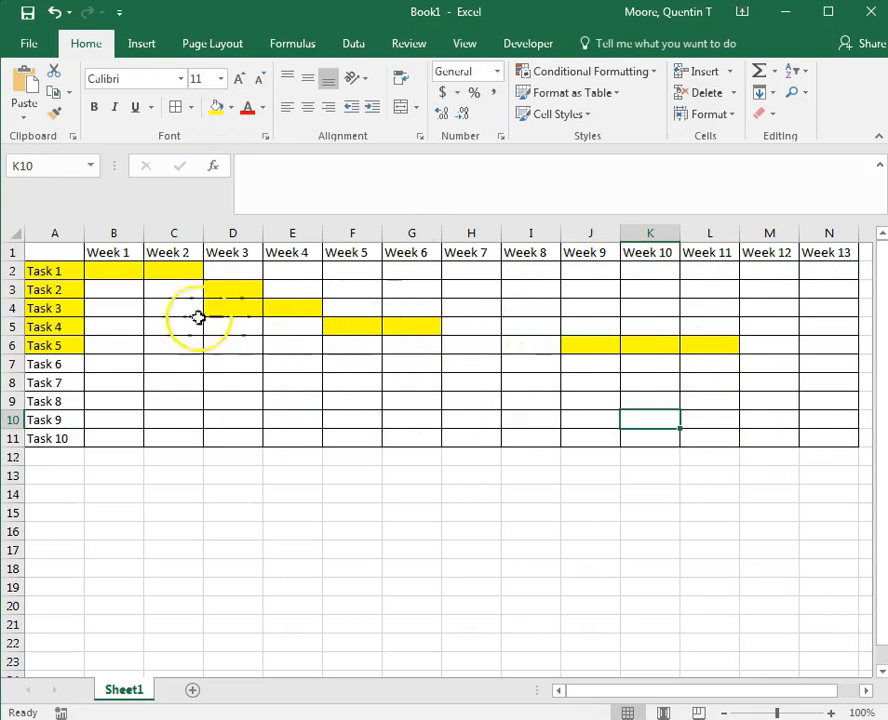
Step: Fill the Task 6 to Task 10 labels in A7:A11 with a light blue theme color
{"action": "left_click", "coordinate": [232, 107]}
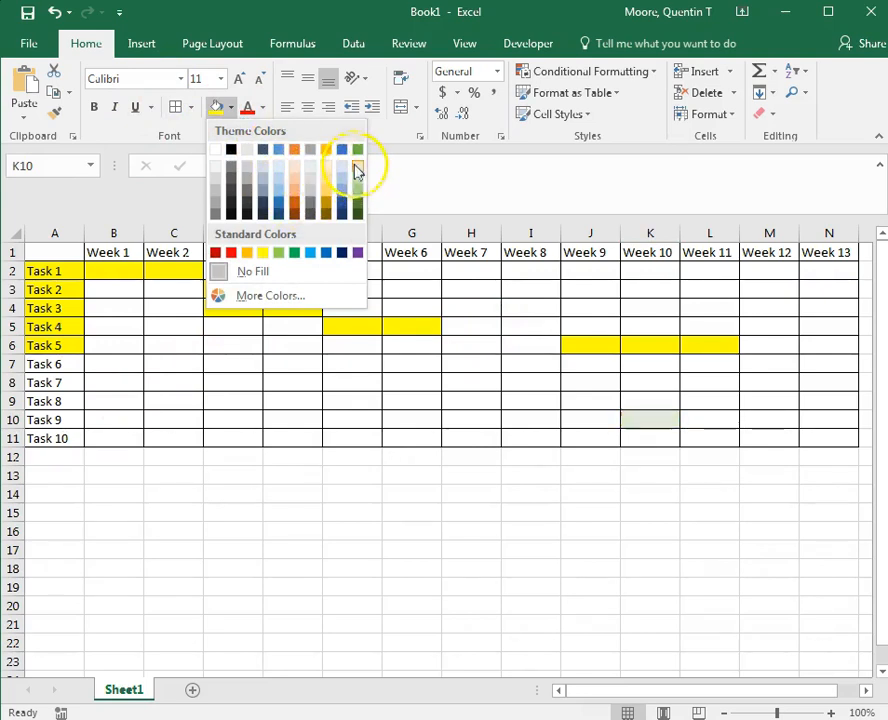
{"action": "left_click", "coordinate": [42, 364]}
{"action": "left_click_drag", "start_coordinate": [42, 364], "coordinate": [46, 438]}
{"action": "left_click", "coordinate": [230, 107]}
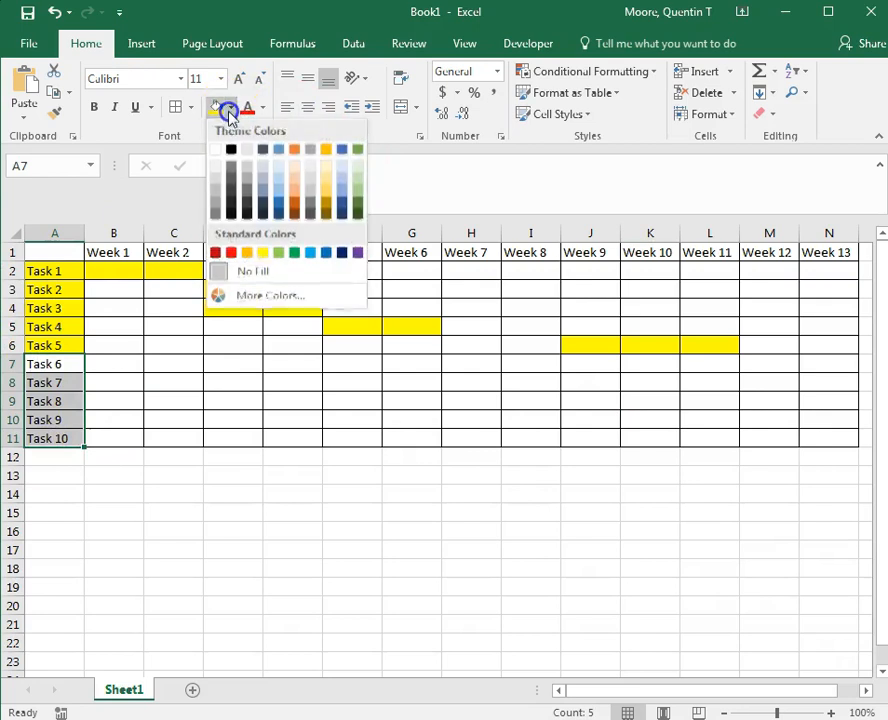
{"action": "left_click", "coordinate": [360, 150]}
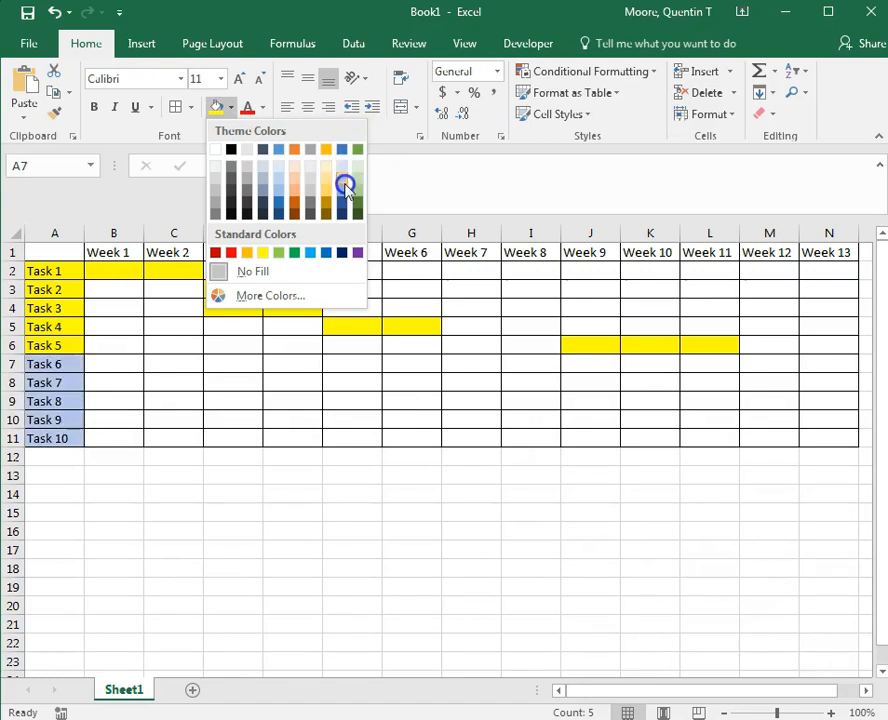
{"action": "left_click", "coordinate": [345, 186]}
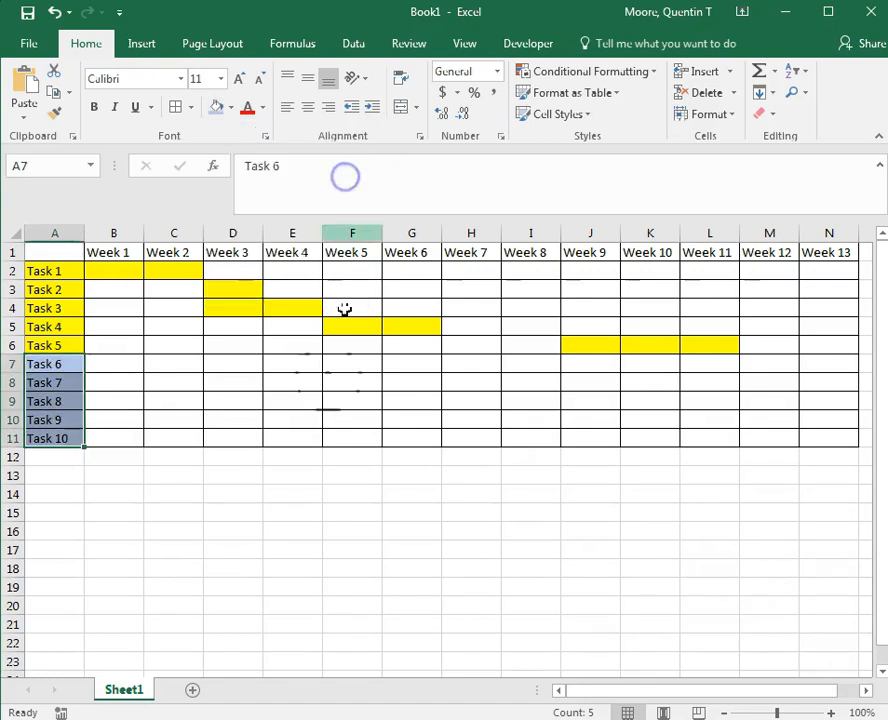
{"action": "left_click", "coordinate": [297, 472]}
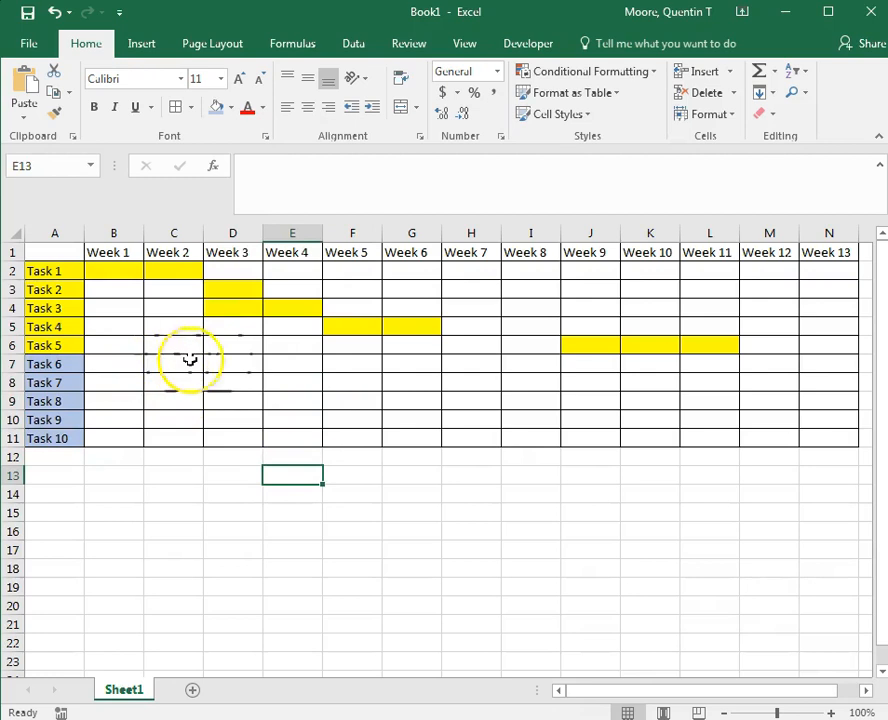
Step: Fill Task 6's cells for Week 7 through Week 9 (H7:J7) with the same light blue
{"action": "left_click", "coordinate": [453, 362]}
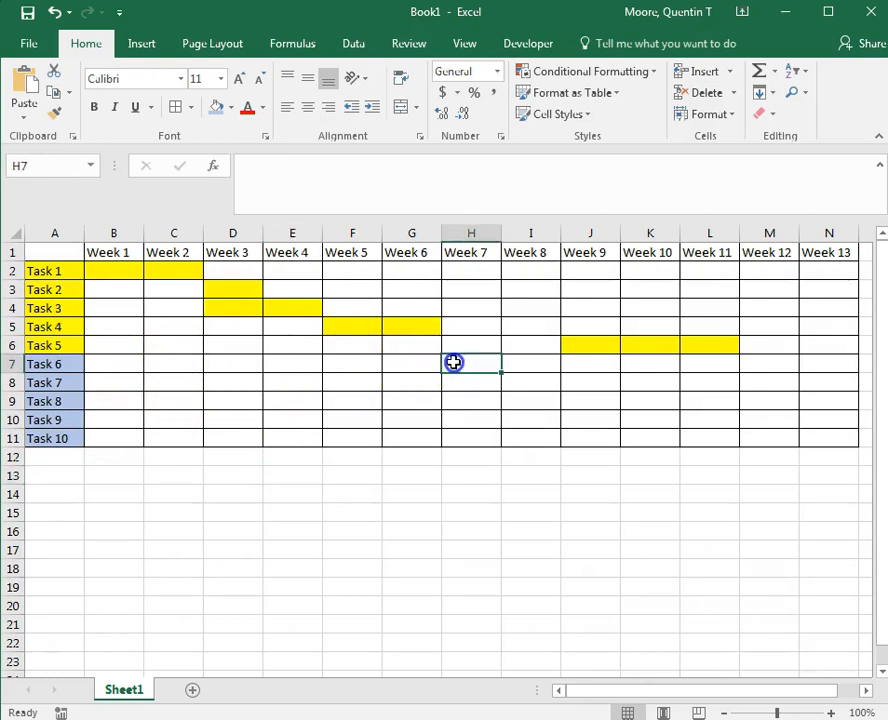
{"action": "left_click_drag", "start_coordinate": [453, 362], "coordinate": [591, 367]}
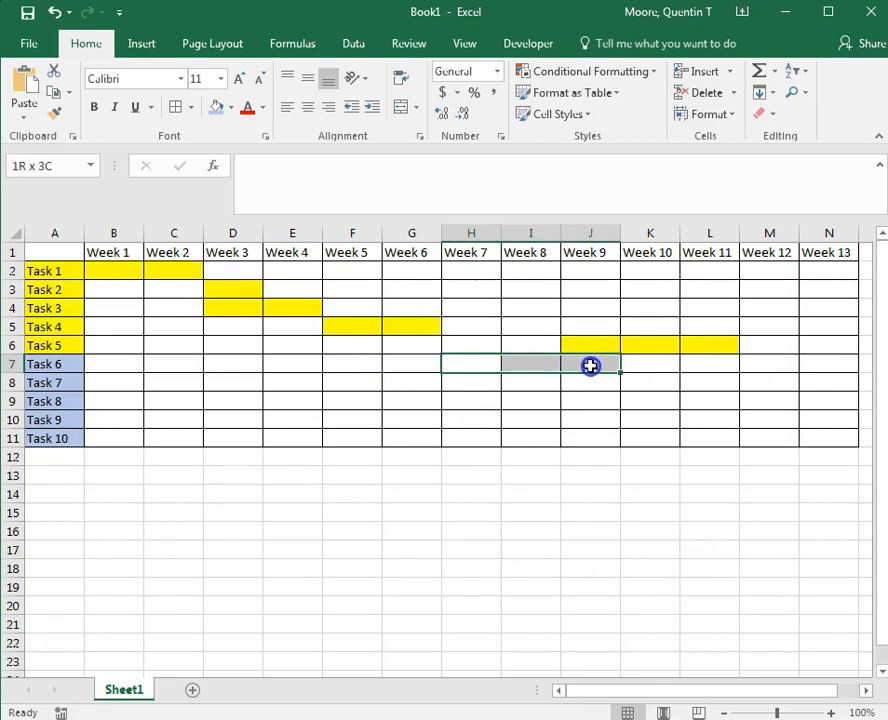
{"action": "left_click", "coordinate": [217, 108]}
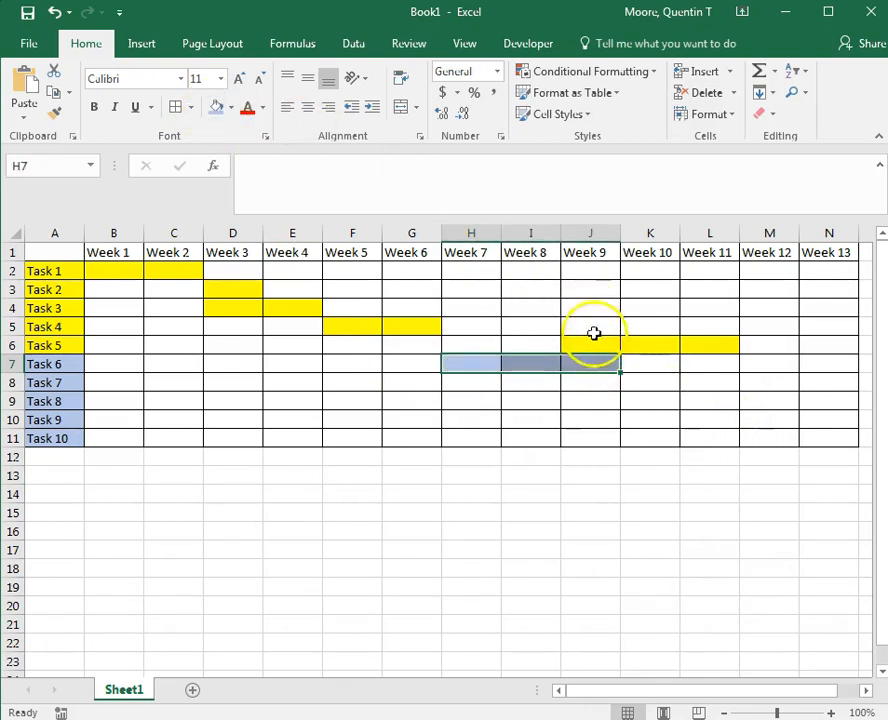
Step: Fill Task 7's cells for Week 9 through Week 11 (J8:L8) with the same light blue
{"action": "left_click", "coordinate": [597, 397]}
{"action": "left_click_drag", "start_coordinate": [588, 382], "coordinate": [698, 390]}
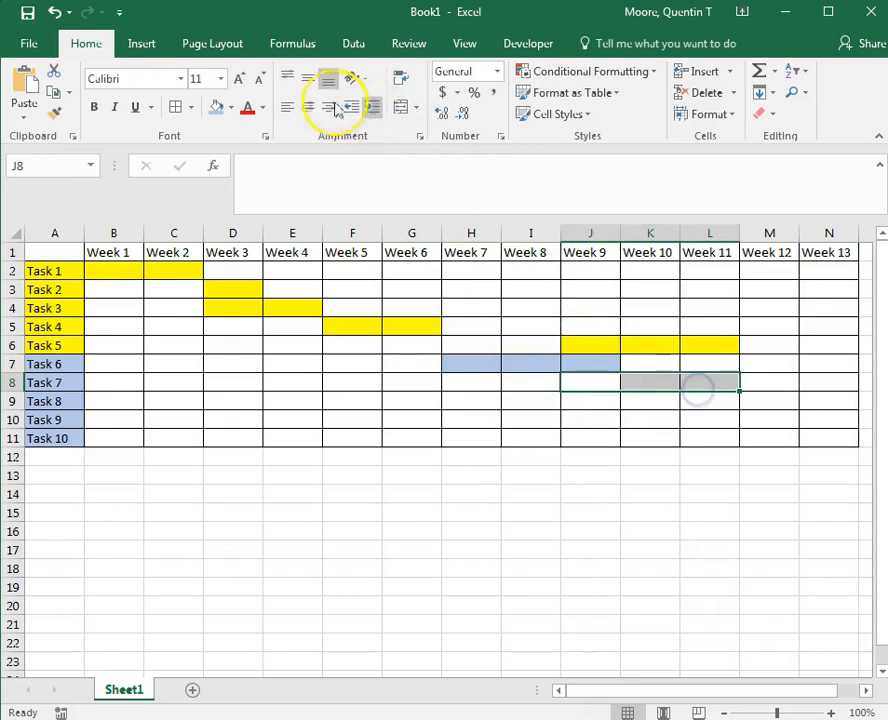
{"action": "left_click", "coordinate": [216, 106]}
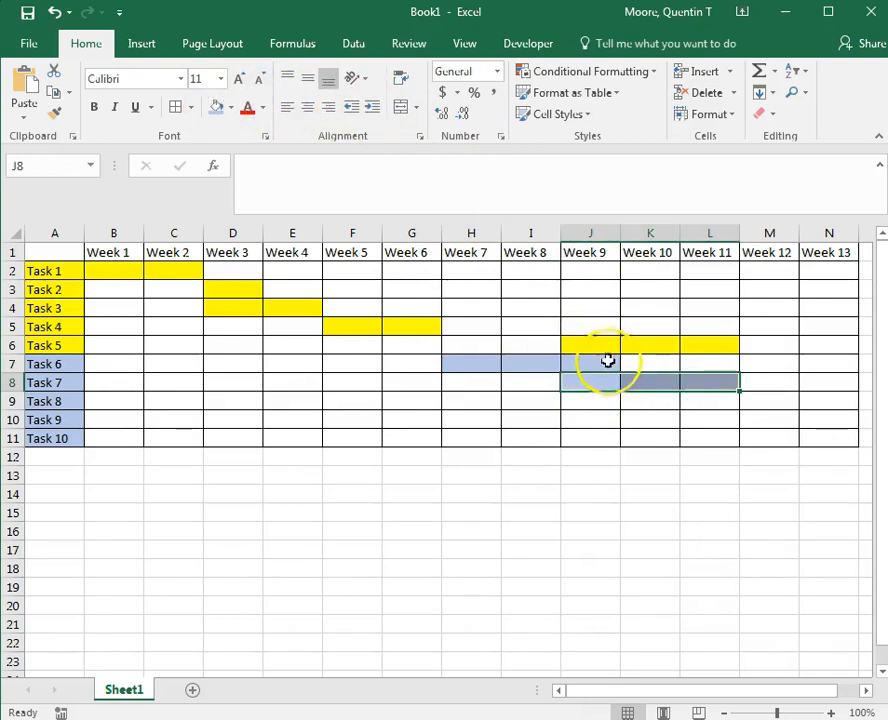
Step: Fill Task 8's Week 12 cell (M9) and the Week 13 cells of Tasks 9 and 10 (N10:N11) with light blue
{"action": "left_click", "coordinate": [766, 401]}
{"action": "left_click", "coordinate": [216, 106]}
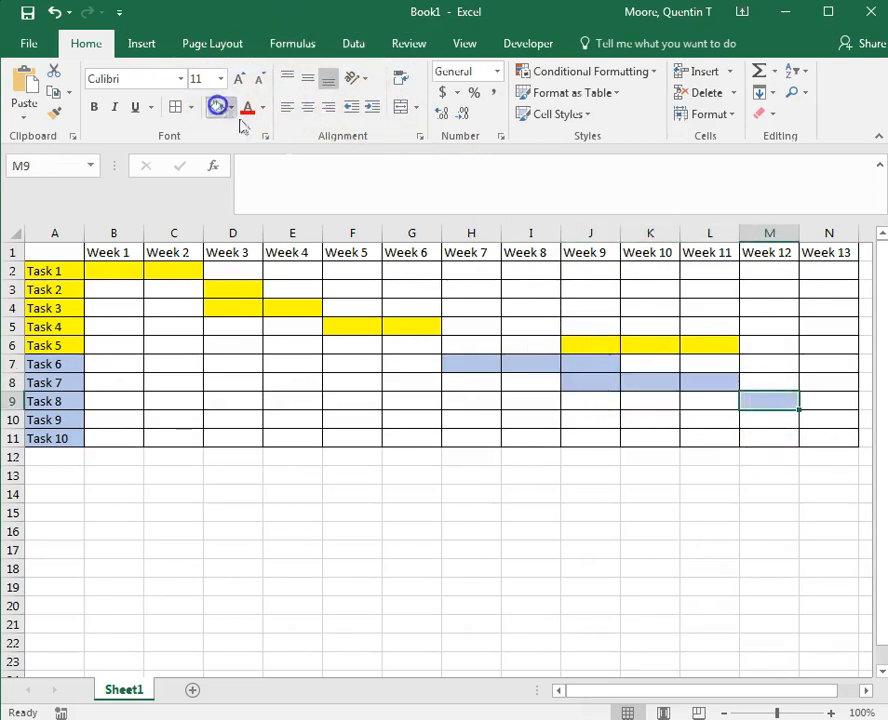
{"action": "left_click_drag", "start_coordinate": [820, 418], "coordinate": [819, 438]}
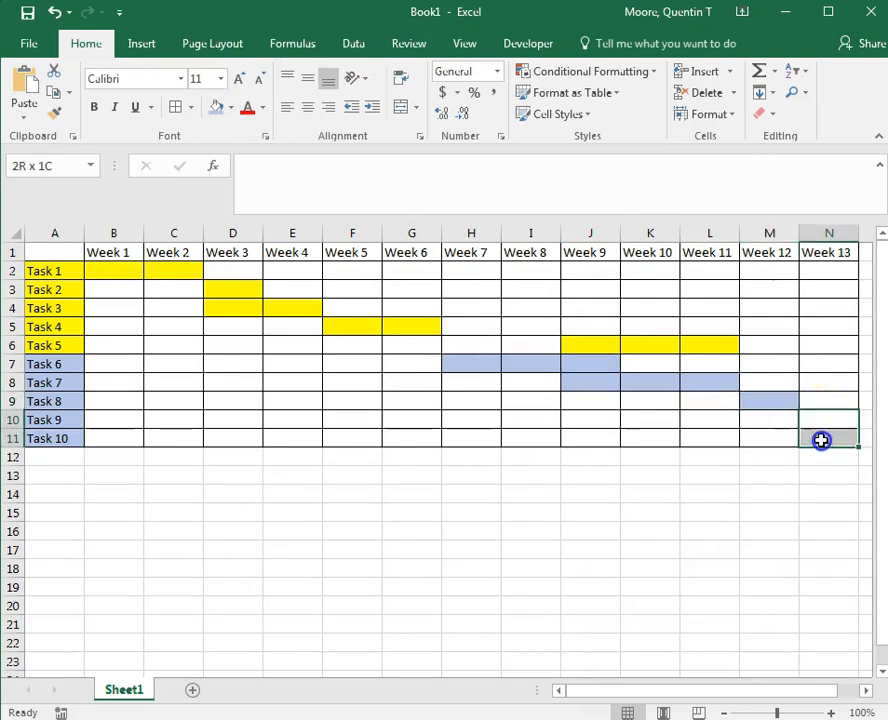
{"action": "left_click", "coordinate": [221, 107]}
{"action": "left_click", "coordinate": [411, 470]}
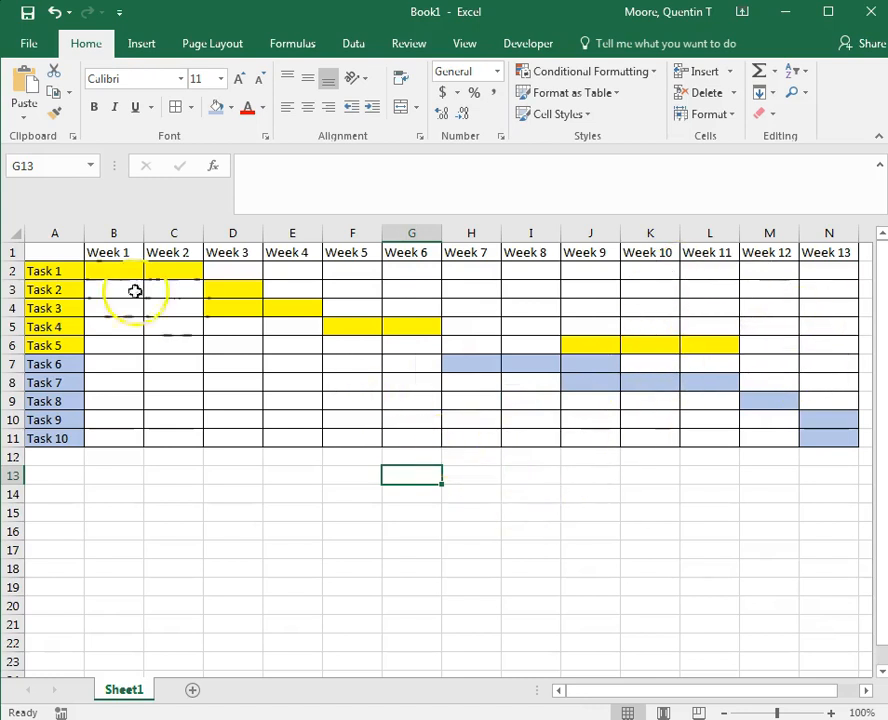
Step: Angle the week headings in B1:N1 counterclockwise
{"action": "left_click_drag", "start_coordinate": [113, 253], "coordinate": [829, 252]}
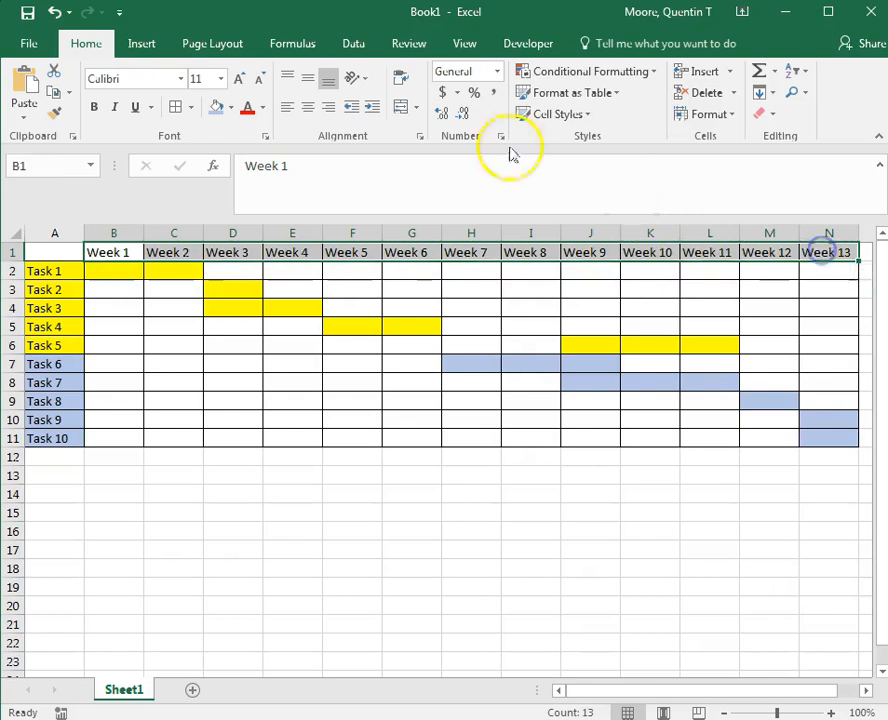
{"action": "left_click", "coordinate": [360, 78]}
{"action": "left_click", "coordinate": [369, 105]}
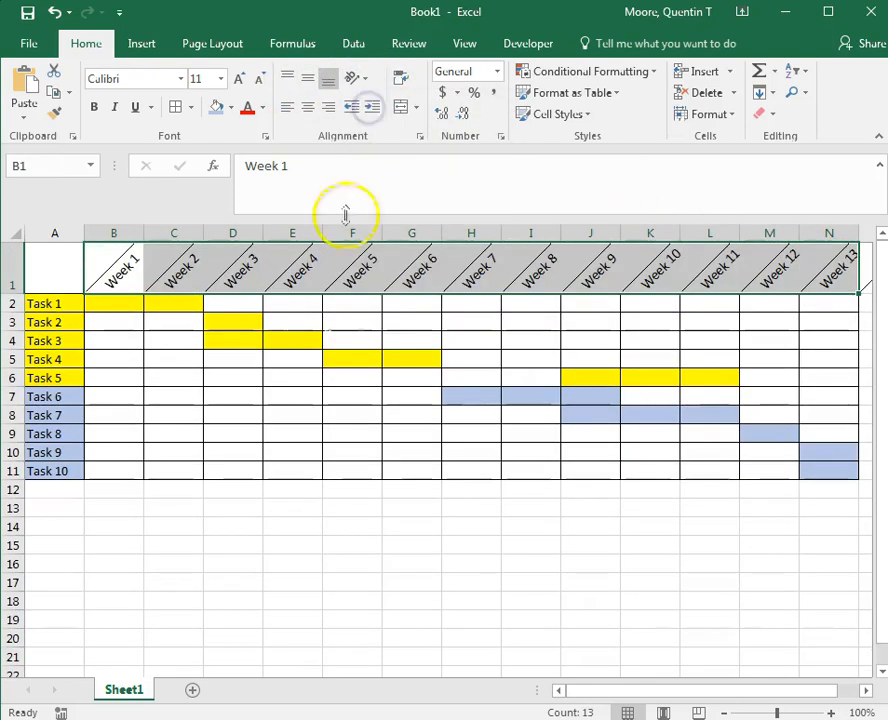
{"action": "left_click", "coordinate": [311, 503]}
{"action": "left_click", "coordinate": [262, 644]}
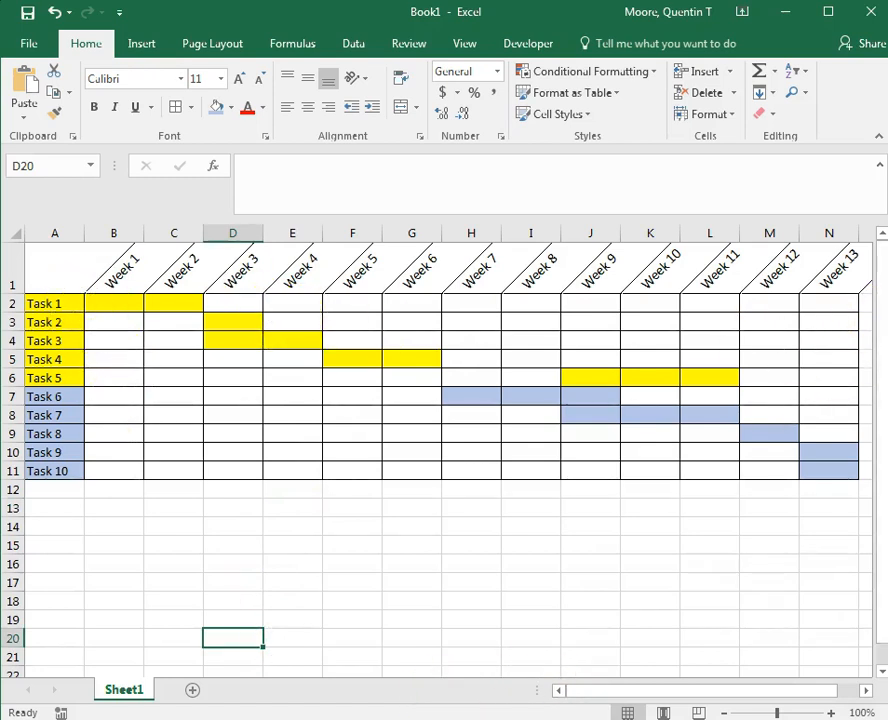
Step: Enter the heading "Responsible Party" in O1, beside the Week 13 heading
{"action": "left_click_drag", "start_coordinate": [757, 690], "coordinate": [820, 686]}
{"action": "left_click", "coordinate": [838, 302]}
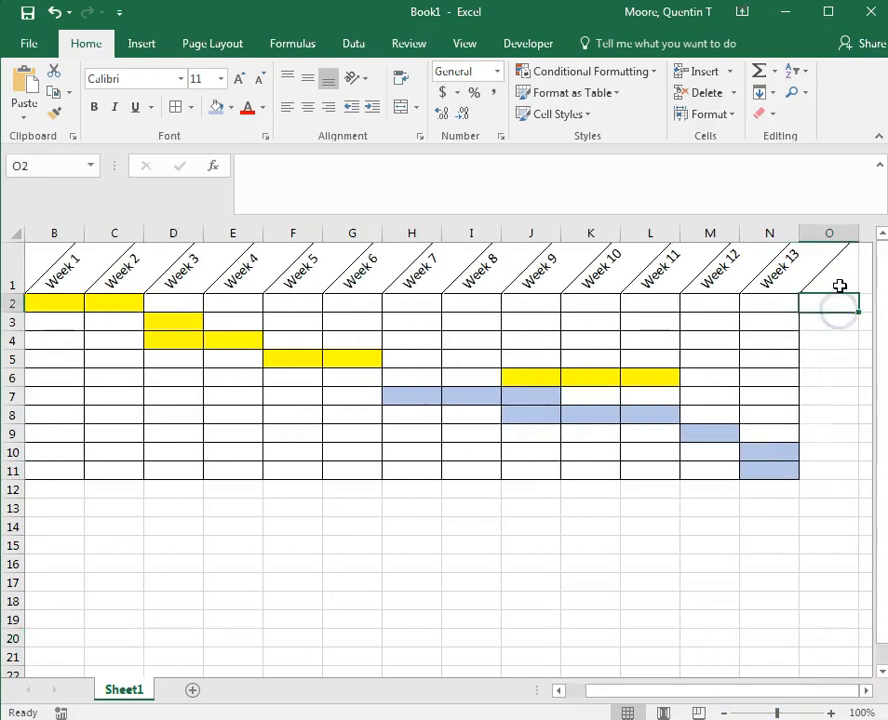
{"action": "left_click", "coordinate": [840, 286]}
{"action": "type", "text": "res"}
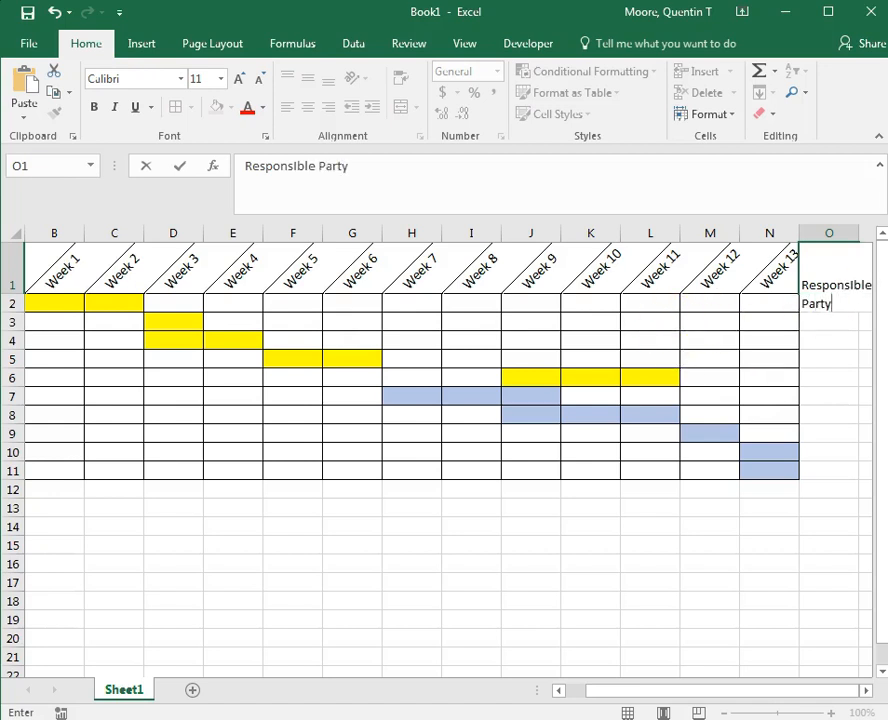
{"action": "left_click_drag", "start_coordinate": [853, 366], "coordinate": [849, 358]}
Step: Enter QM as the responsible party for Task 1 and Task 2 in O2 and O3
{"action": "left_click", "coordinate": [838, 341]}
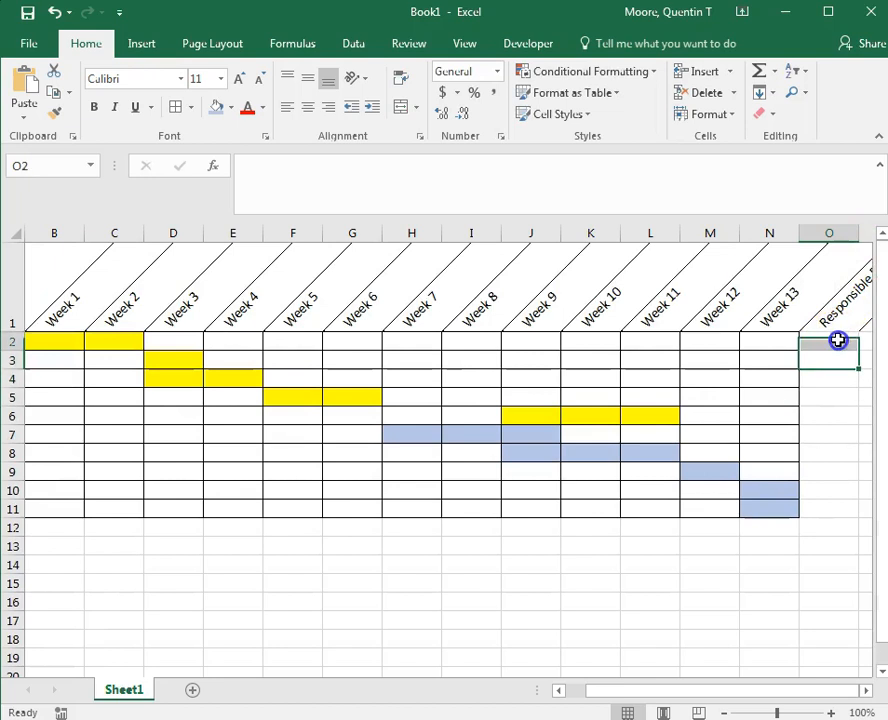
{"action": "type", "text": "QM"}
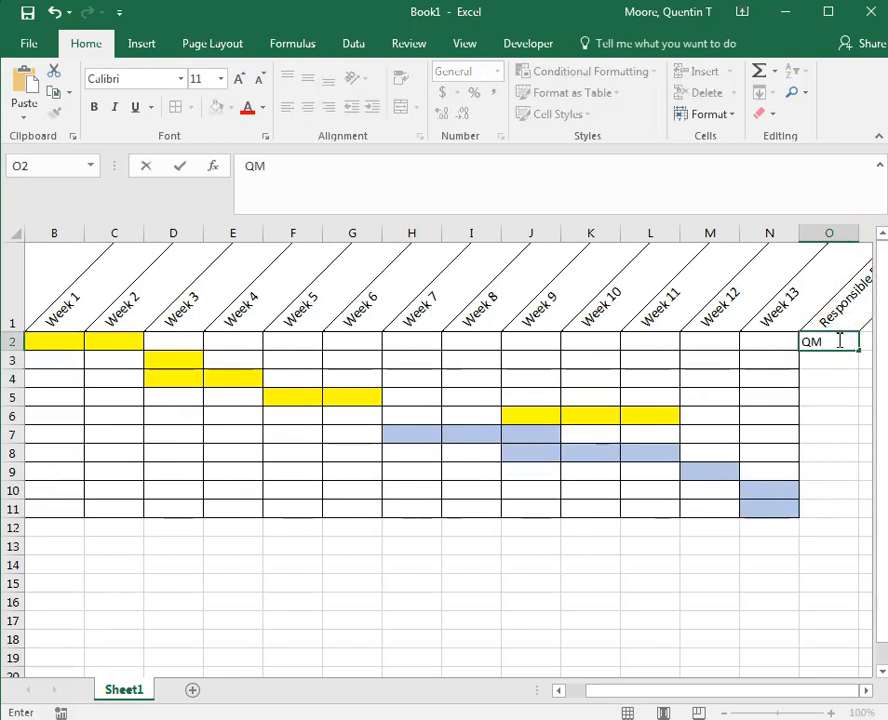
{"action": "left_click", "coordinate": [830, 360]}
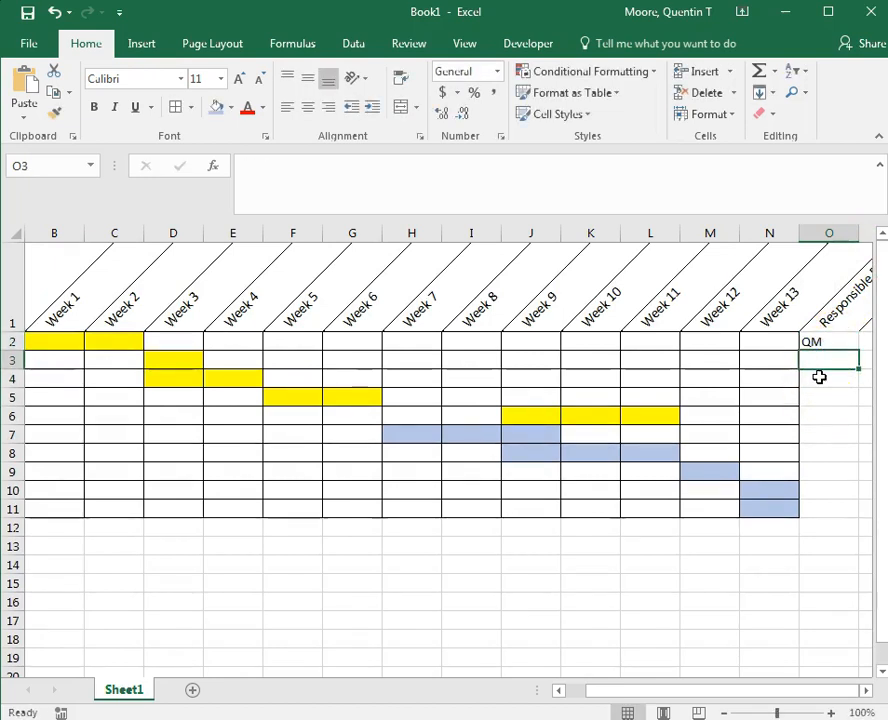
{"action": "type", "text": "QM"}
Step: Enter "You" as Task 3's responsible party in O4 and fill it down to Task 10 in O11
{"action": "left_click", "coordinate": [819, 378]}
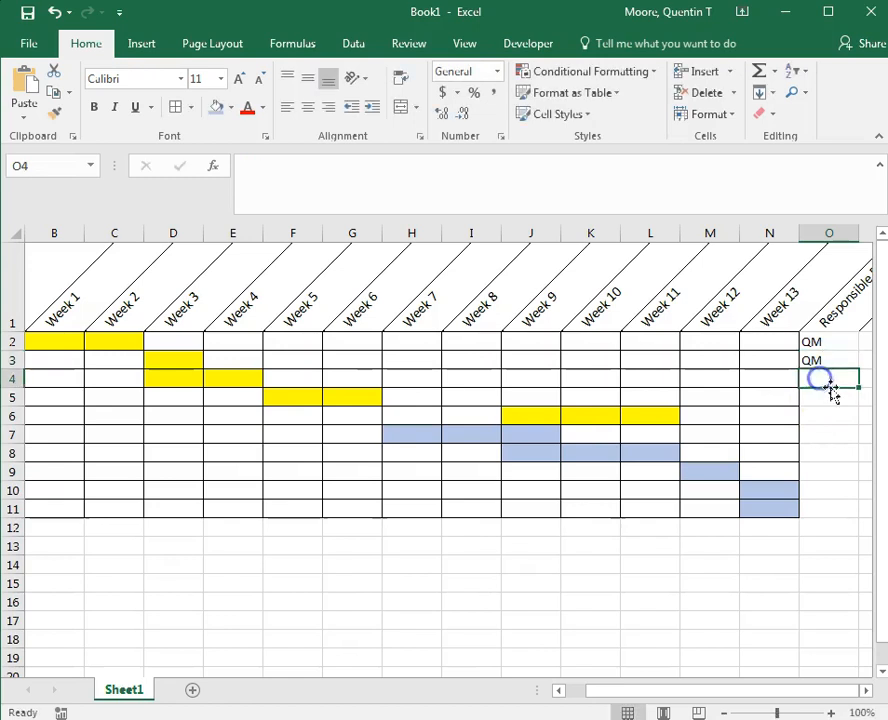
{"action": "type", "text": "You"}
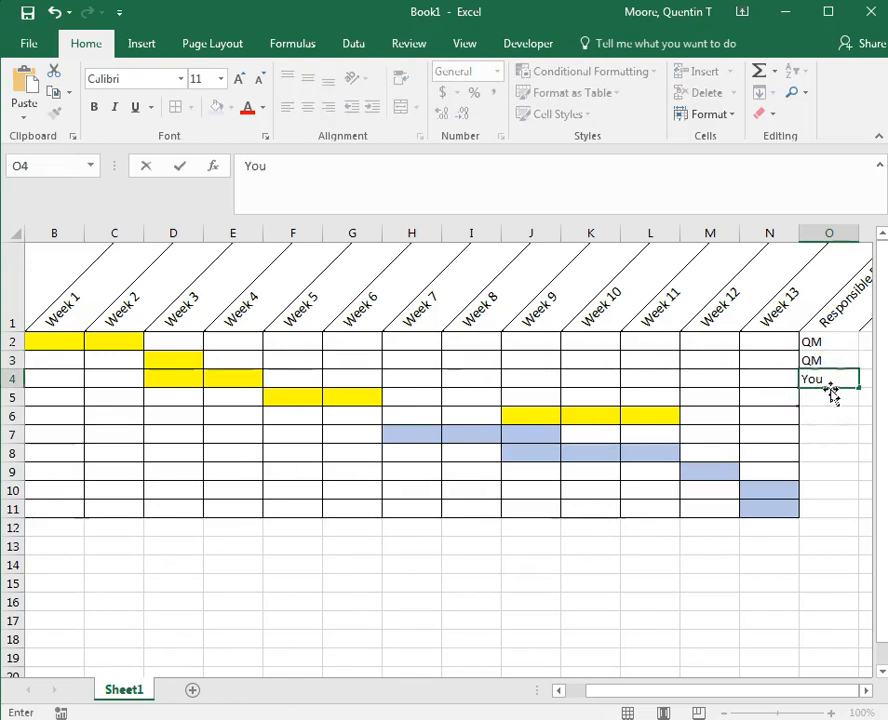
{"action": "left_click", "coordinate": [832, 395]}
{"action": "left_click", "coordinate": [830, 381]}
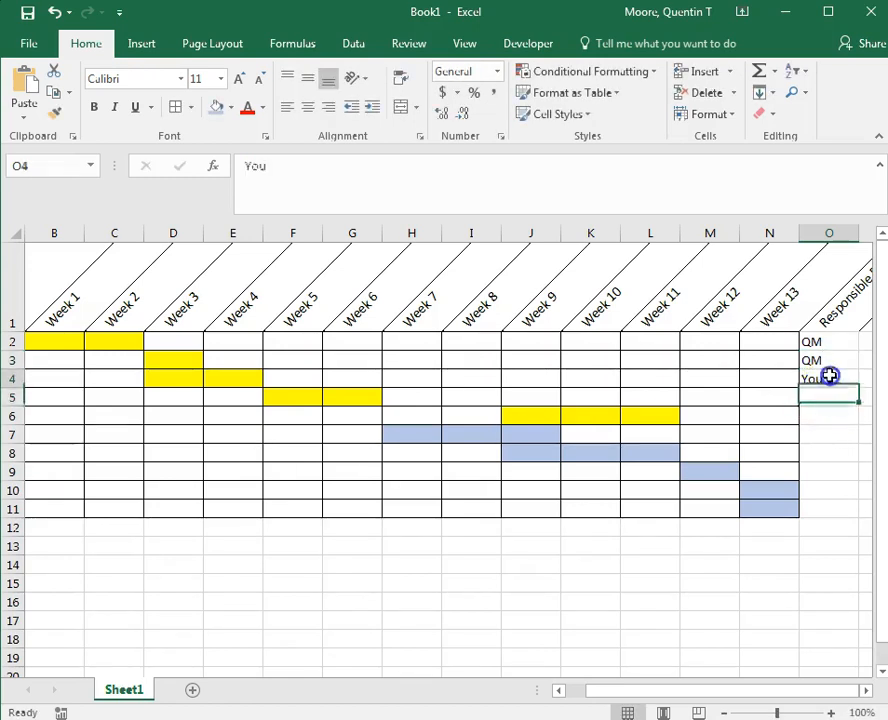
{"action": "left_click_drag", "start_coordinate": [857, 389], "coordinate": [850, 527]}
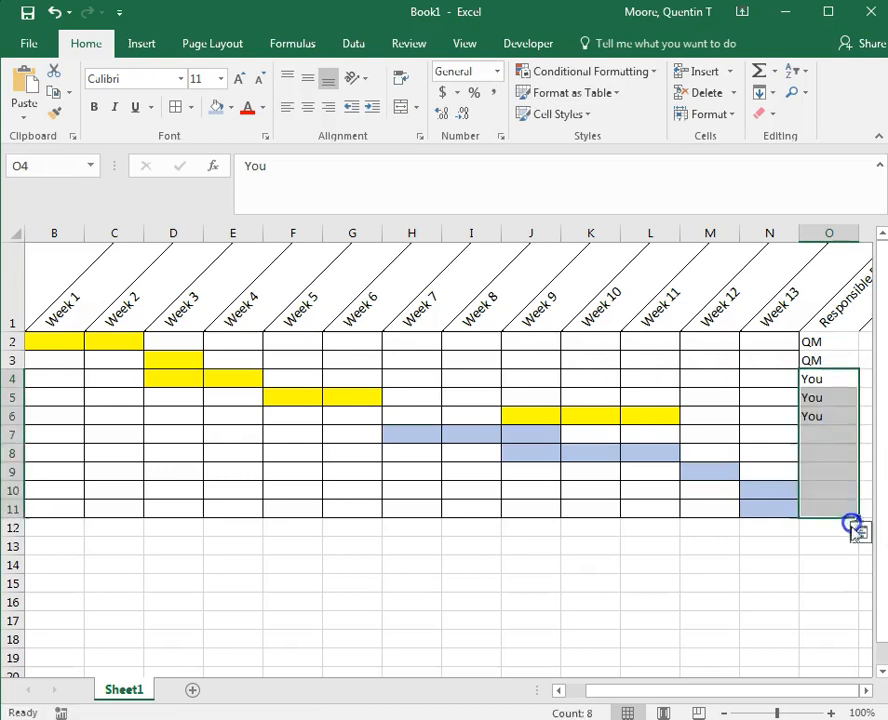
{"action": "left_click", "coordinate": [829, 603]}
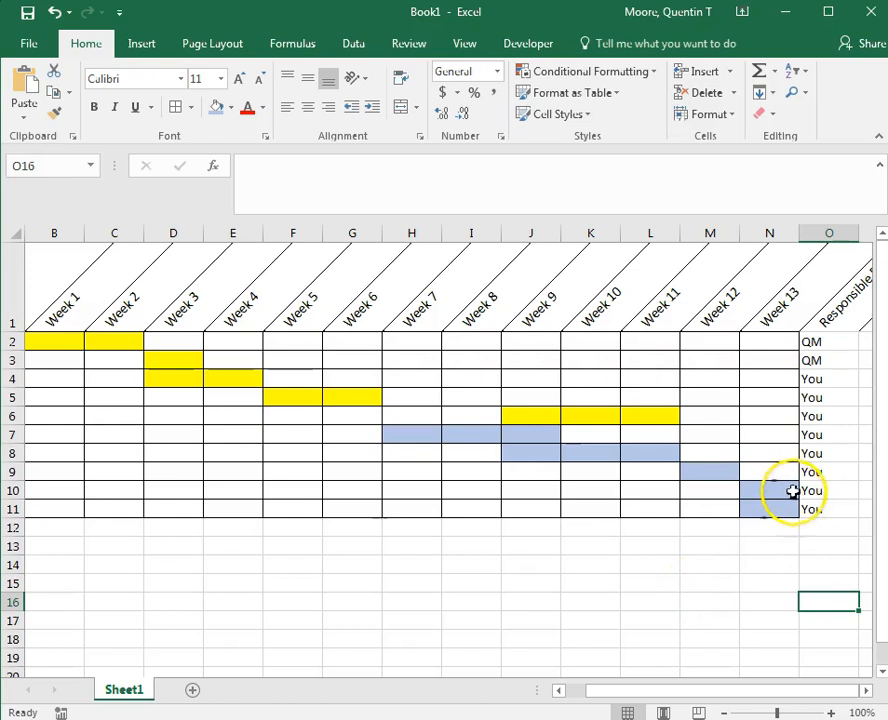
Step: Insert a new sheet row above the week headings
{"action": "left_click_drag", "start_coordinate": [753, 694], "coordinate": [712, 687]}
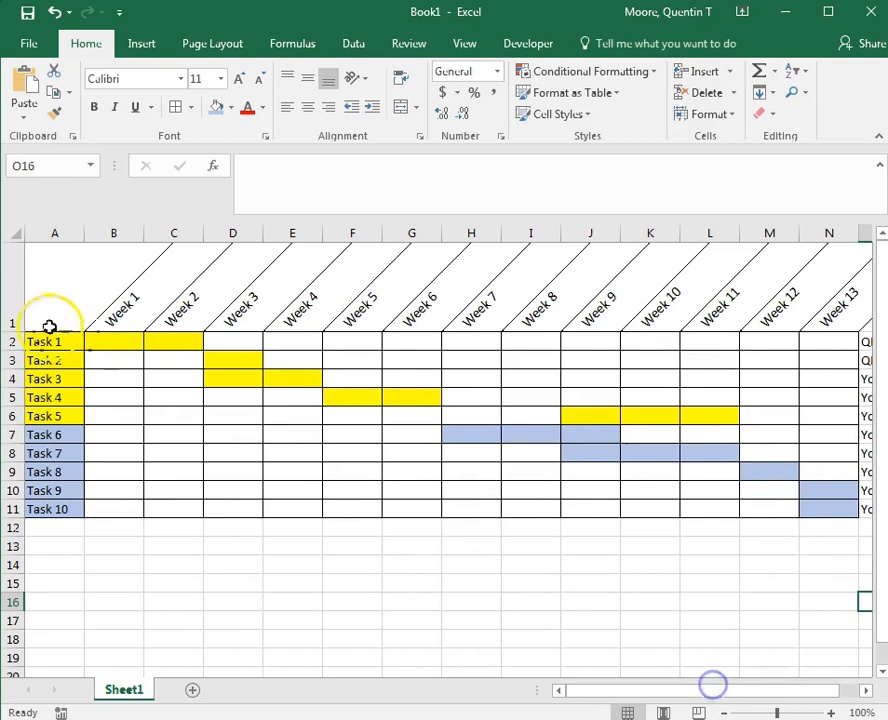
{"action": "left_click", "coordinate": [14, 274]}
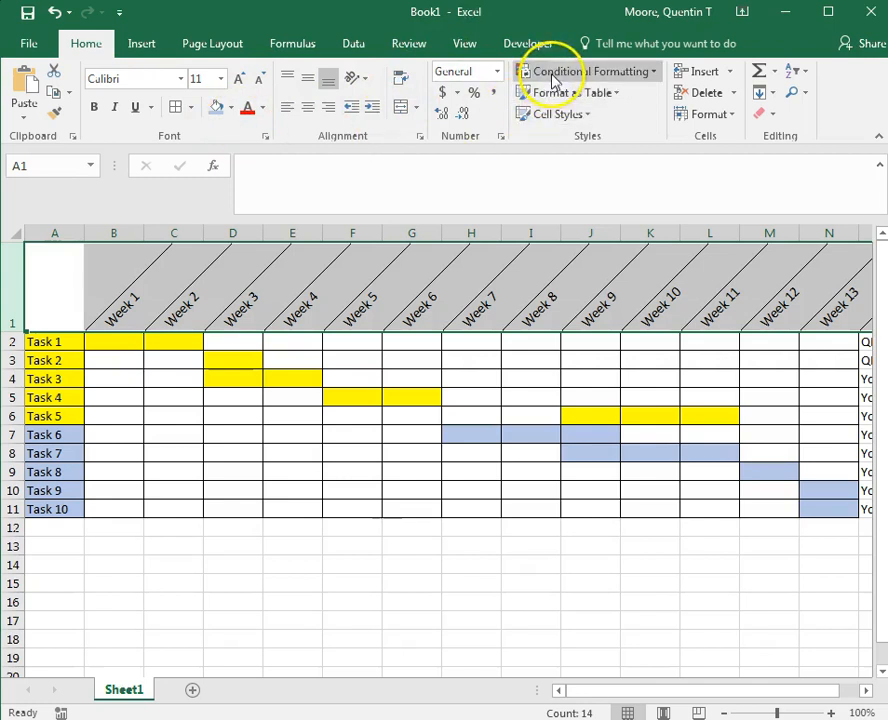
{"action": "left_click", "coordinate": [729, 71]}
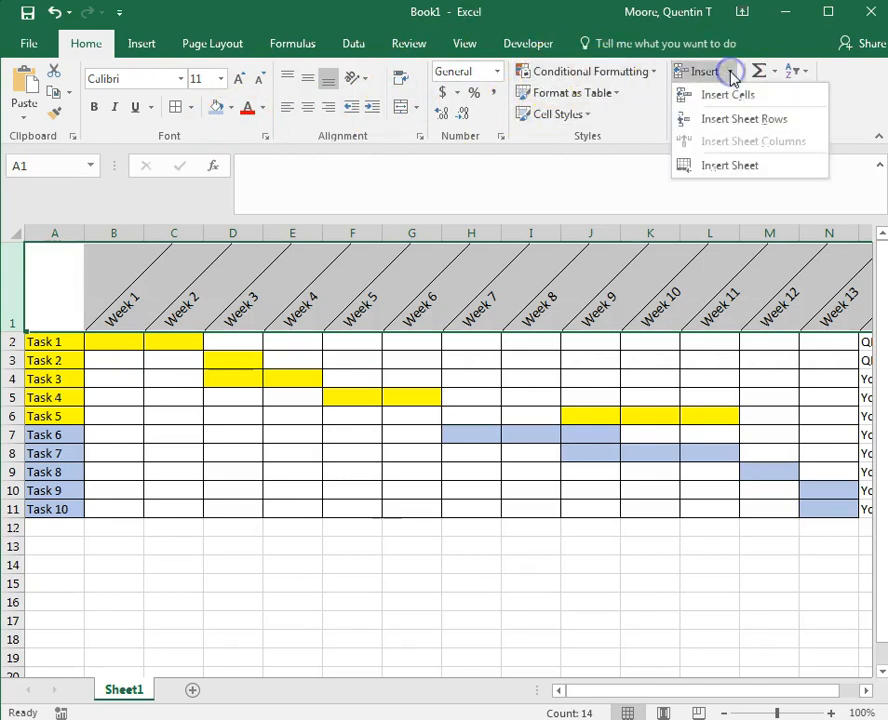
{"action": "left_click", "coordinate": [740, 120]}
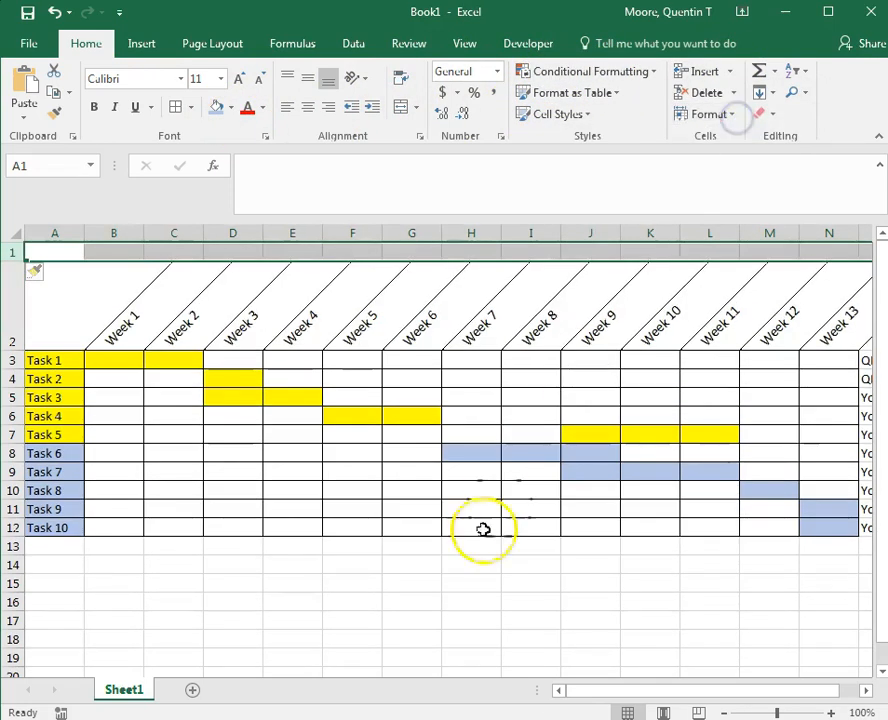
{"action": "left_click", "coordinate": [488, 530]}
Step: Merge and center A1:N1 and enter the title "Project Radiation Protection" in it
{"action": "left_click_drag", "start_coordinate": [44, 253], "coordinate": [851, 248]}
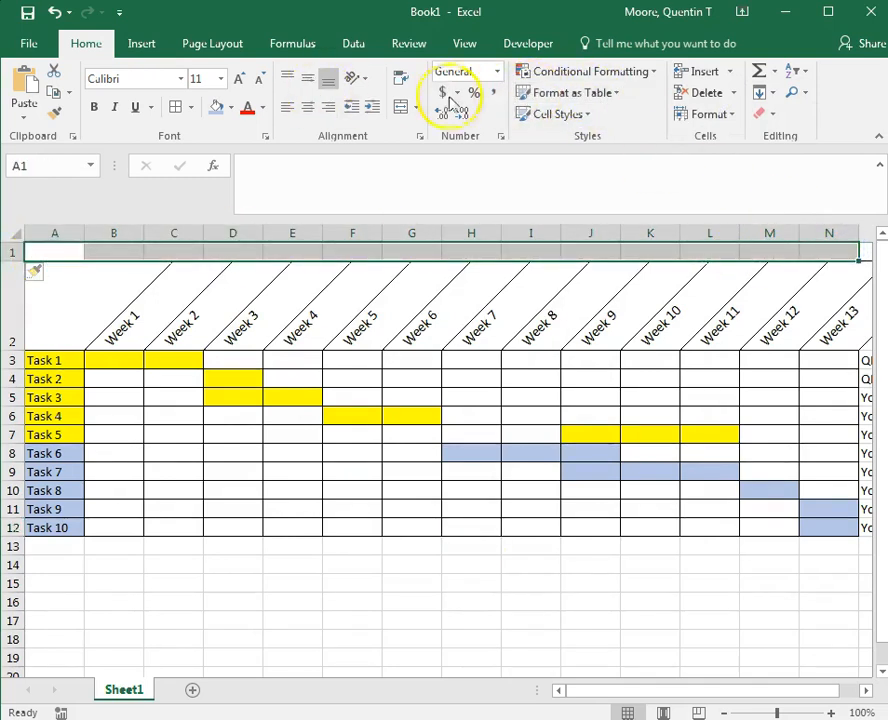
{"action": "left_click", "coordinate": [402, 107]}
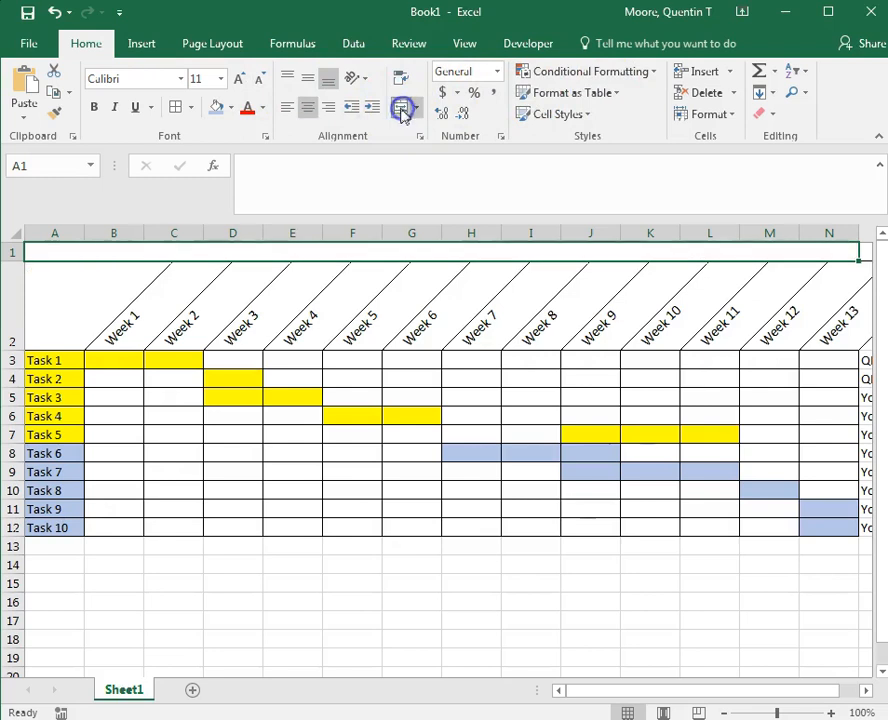
{"action": "double_click", "coordinate": [377, 250]}
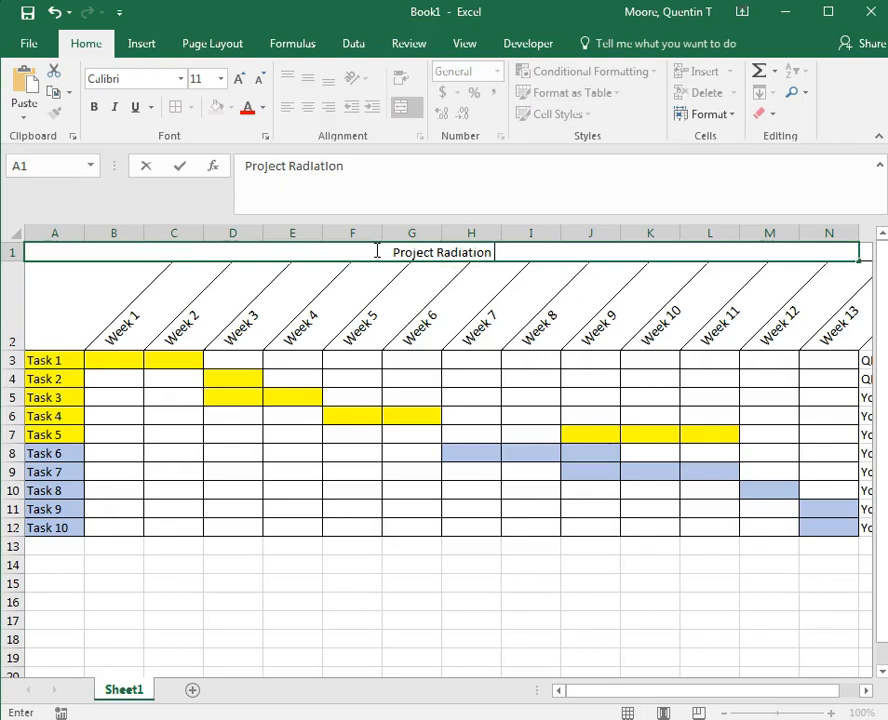
{"action": "type", "text": "ction"}
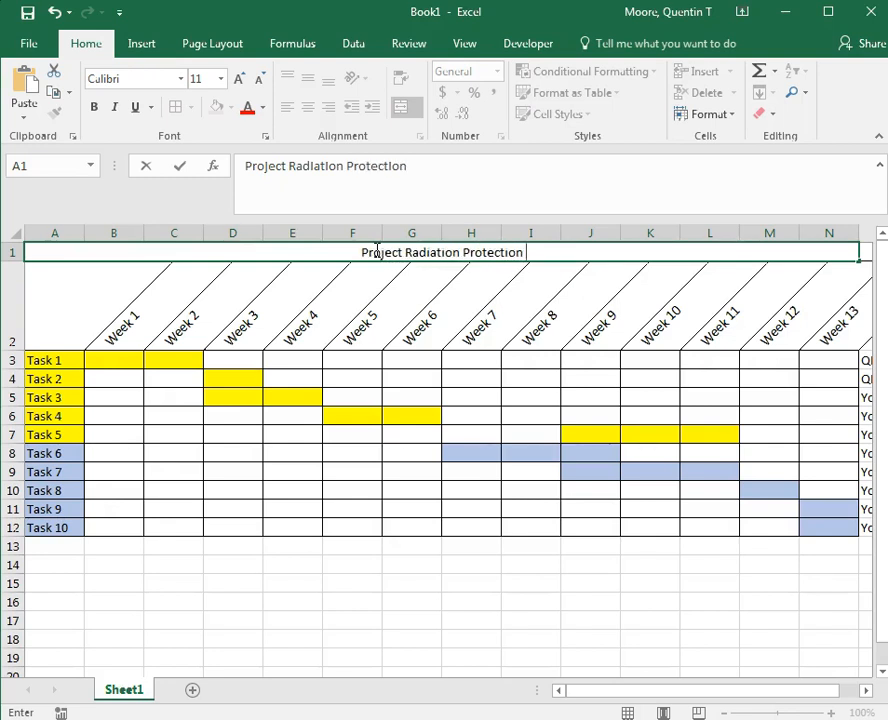
{"action": "left_click", "coordinate": [412, 660]}
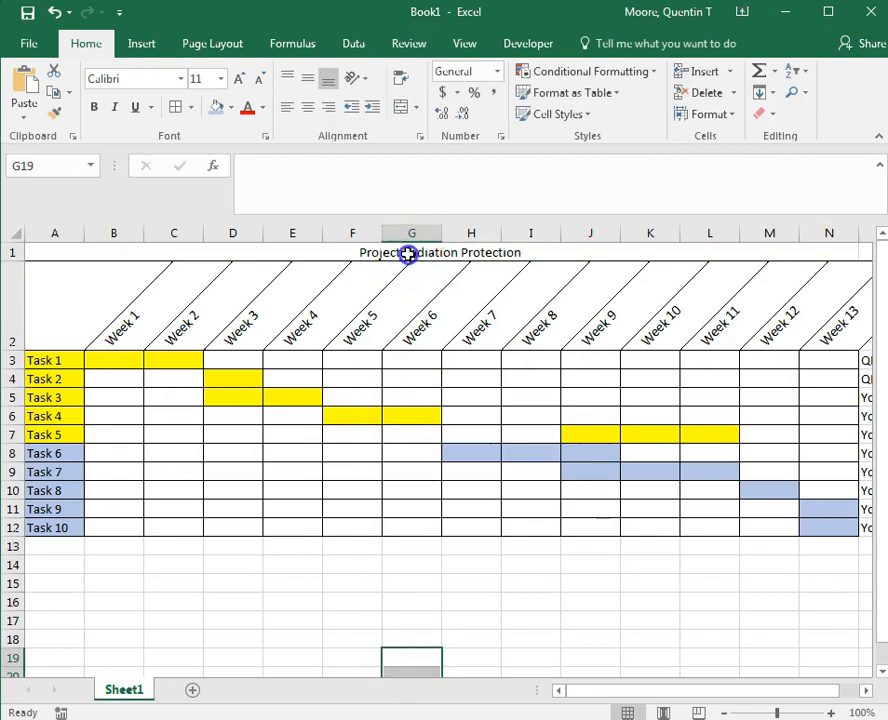
Step: Make the chart title in A1 bold and enlarge its font by four size steps
{"action": "left_click", "coordinate": [409, 254]}
{"action": "left_click", "coordinate": [94, 107]}
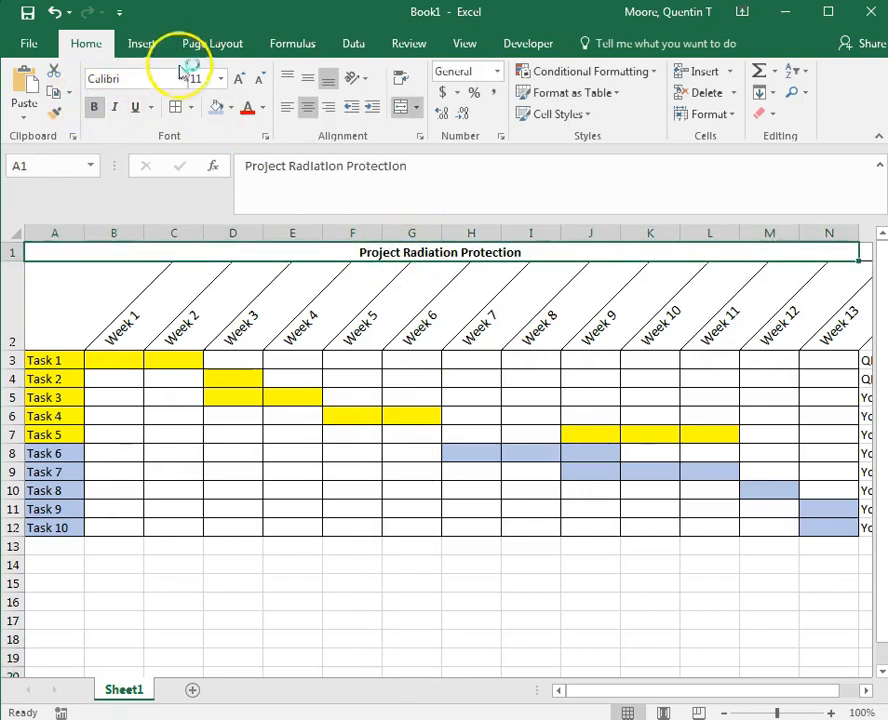
{"action": "left_click", "coordinate": [238, 79]}
{"action": "left_click", "coordinate": [238, 79]}
{"action": "left_click", "coordinate": [238, 79]}
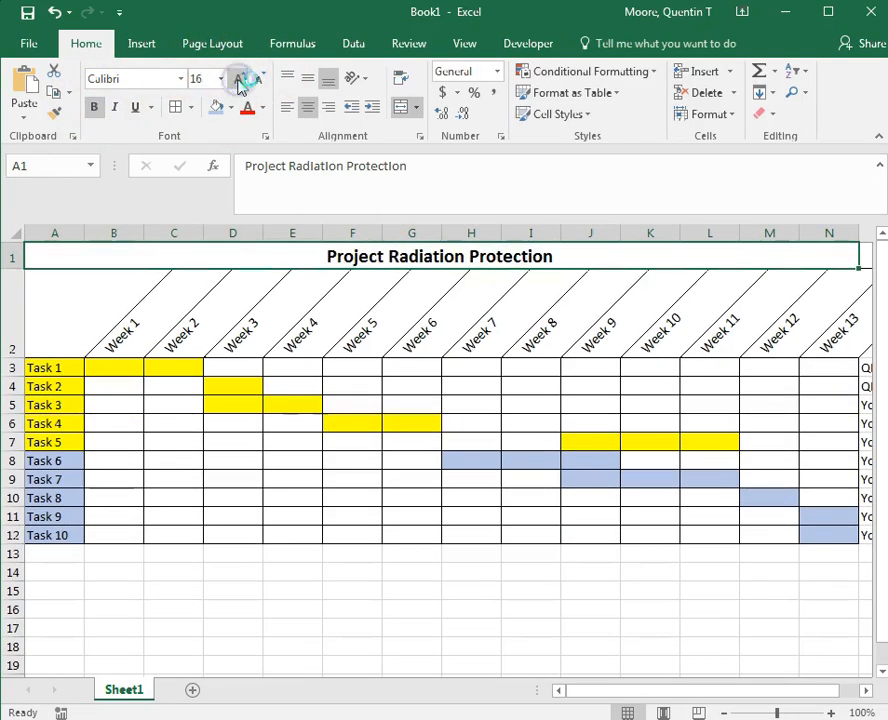
{"action": "left_click", "coordinate": [238, 79]}
{"action": "left_click", "coordinate": [534, 597]}
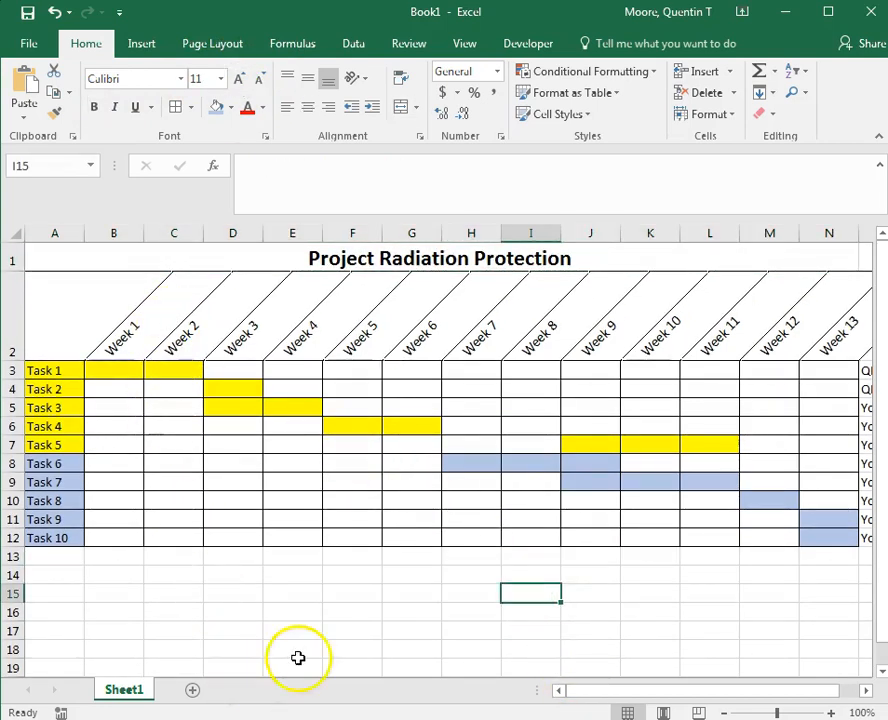
Step: Set the text orientation of the "Responsible Party" heading in O2 to 0 degrees
{"action": "left_click", "coordinate": [724, 713]}
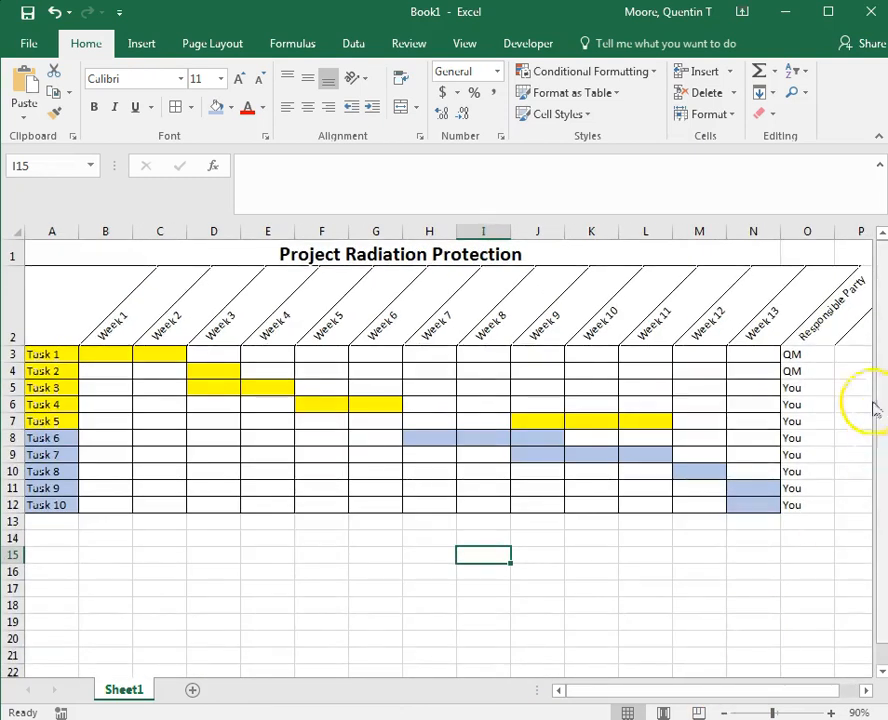
{"action": "left_click", "coordinate": [818, 333]}
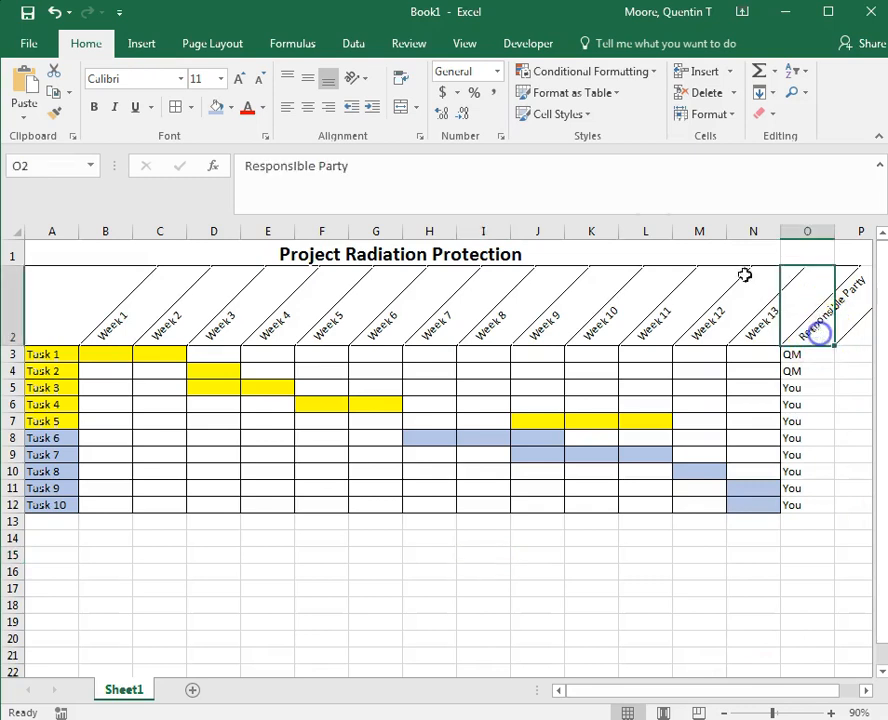
{"action": "left_click", "coordinate": [362, 79]}
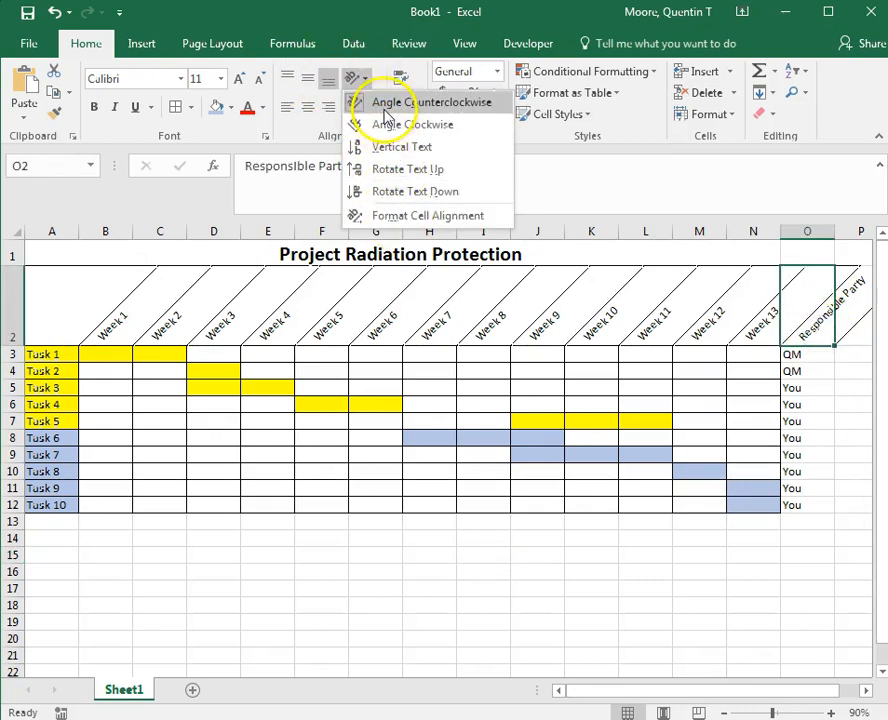
{"action": "left_click", "coordinate": [422, 213]}
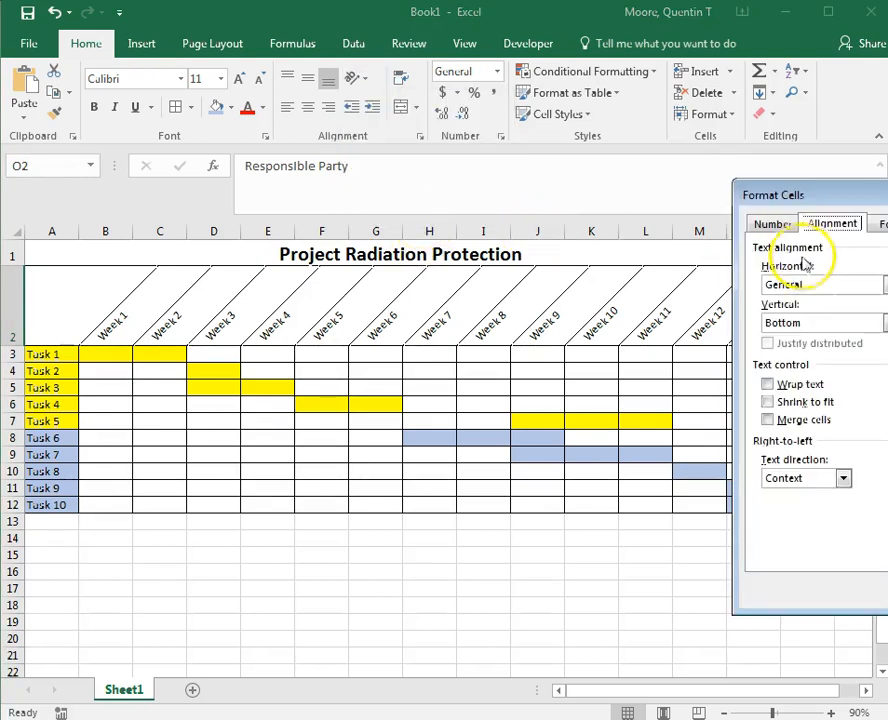
{"action": "left_click_drag", "start_coordinate": [860, 195], "coordinate": [520, 190]}
{"action": "left_click", "coordinate": [666, 290]}
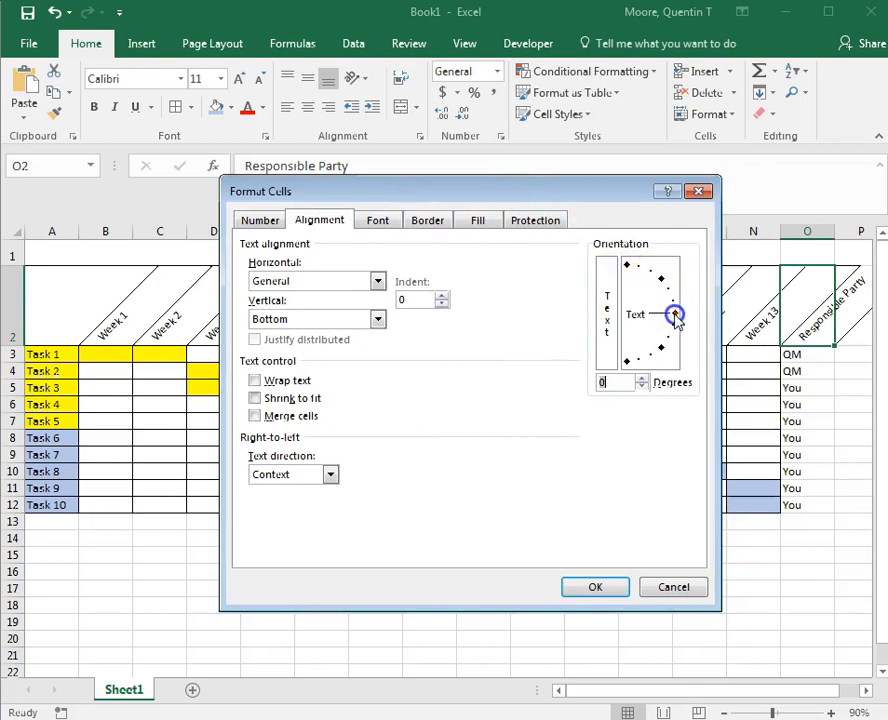
{"action": "left_click", "coordinate": [622, 588]}
{"action": "left_click", "coordinate": [616, 591]}
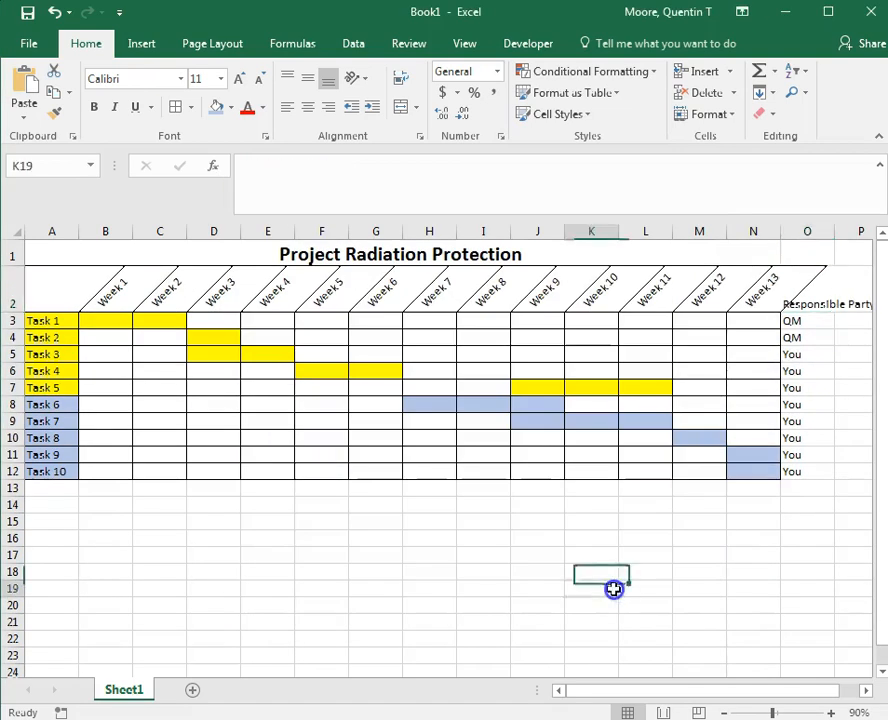
Step: AutoFit the width of column O to the "Responsible Party" heading
{"action": "double_click", "coordinate": [837, 231]}
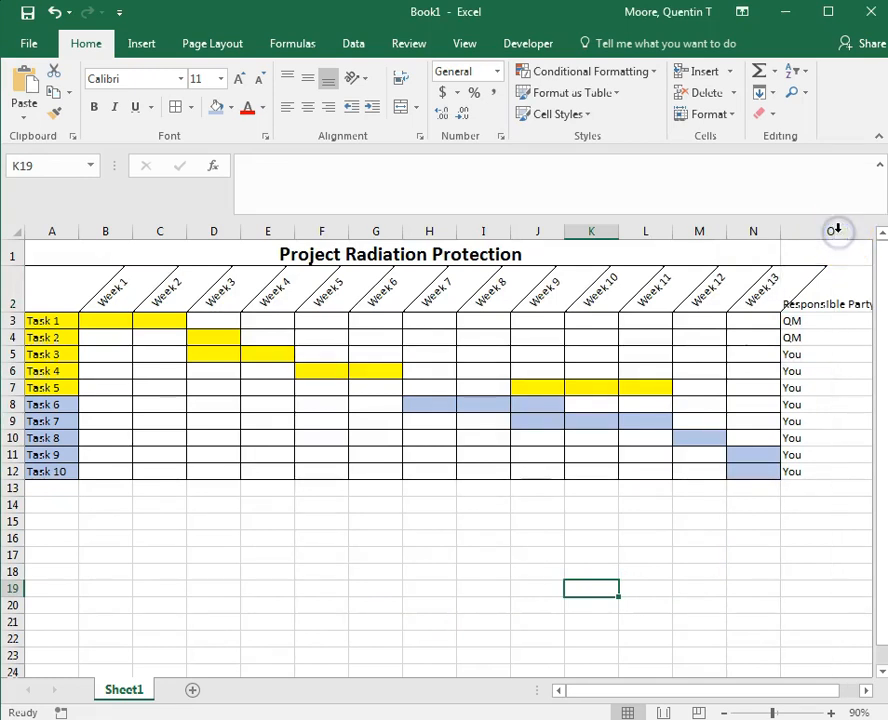
{"action": "left_click", "coordinate": [609, 534]}
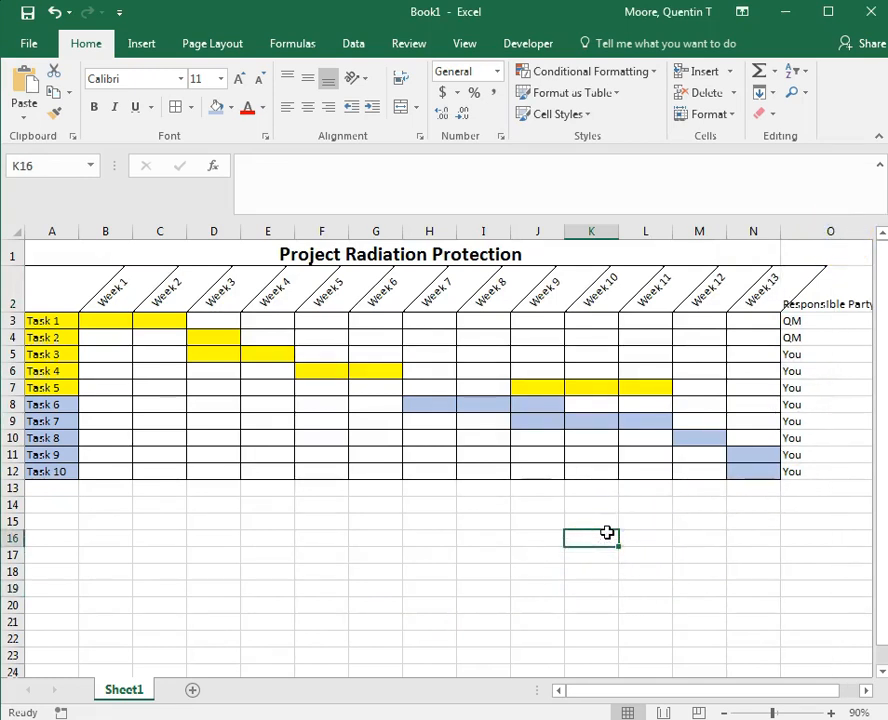
{"action": "left_click", "coordinate": [589, 540]}
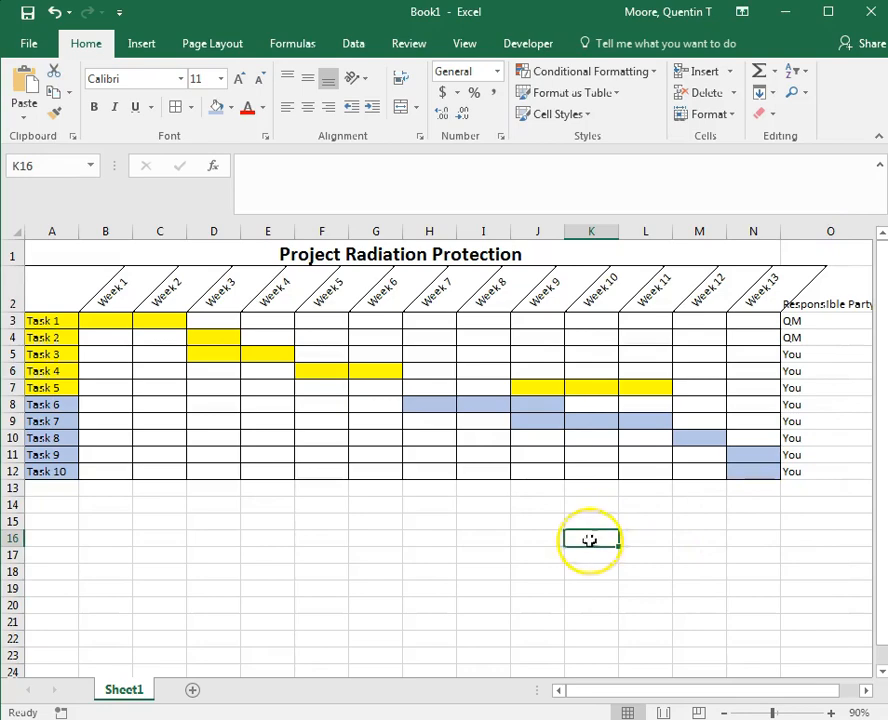